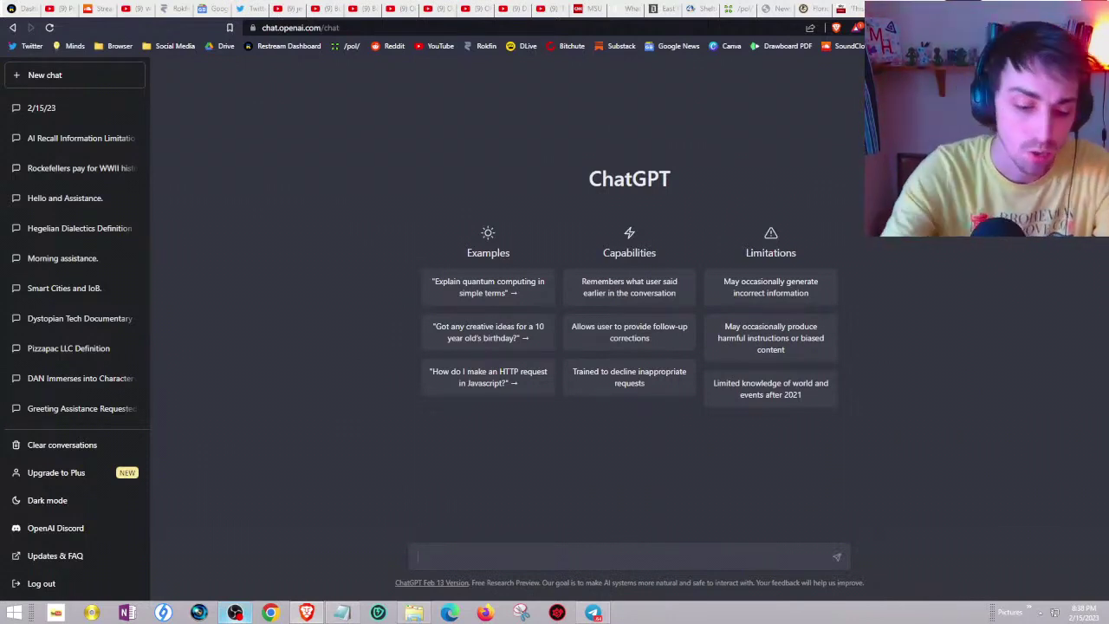
- Ask what Russell's book "The Impact of Science on Society" is about, then start a follow-up on its most important parts
{"action": "type", "text": "what was t"}
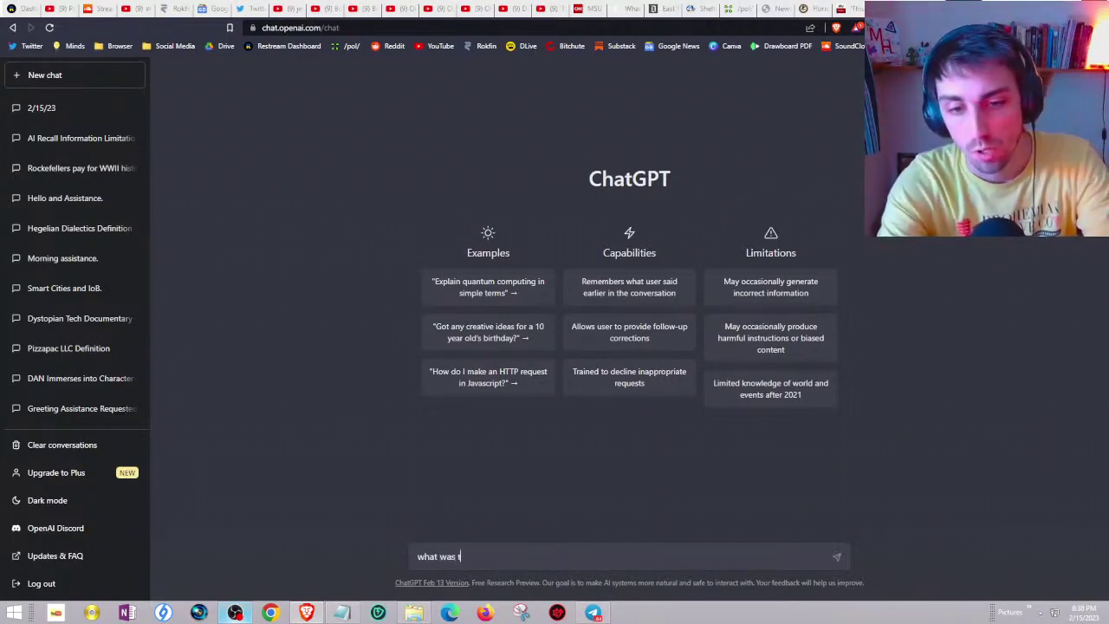
{"action": "type", "text": "he book \"the impact"}
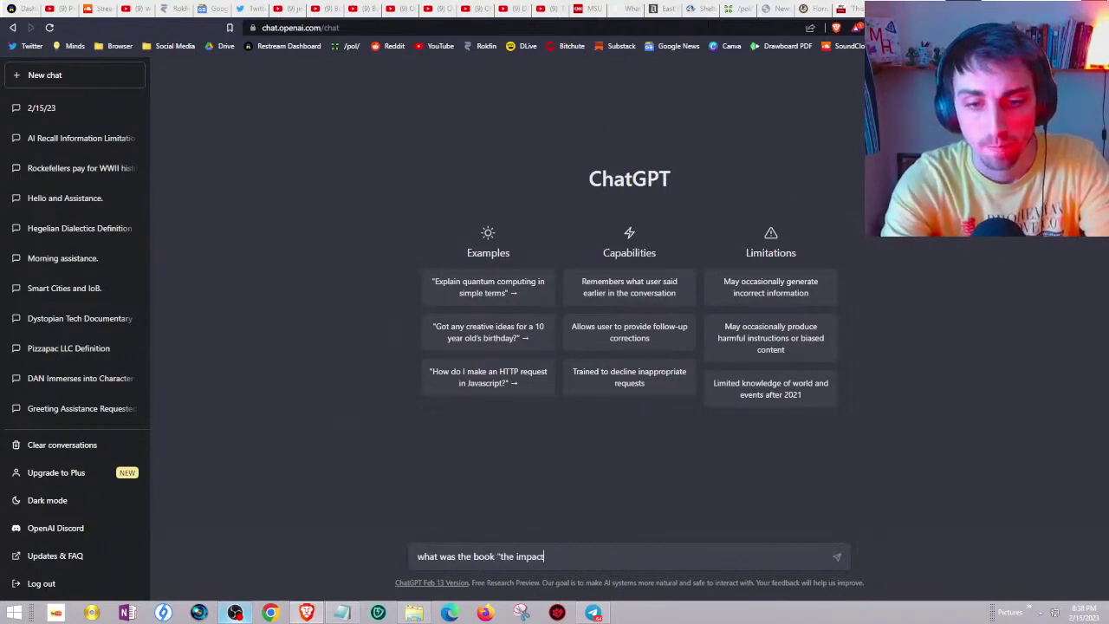
{"action": "type", "text": " of science on socie"}
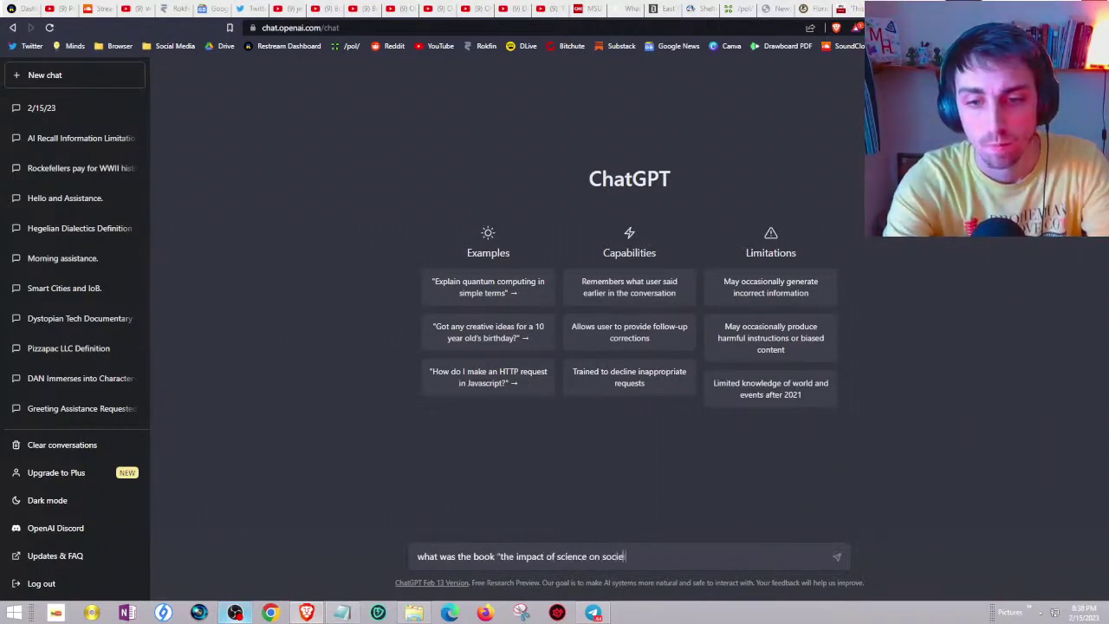
{"action": "type", "text": "ty\" by ber"}
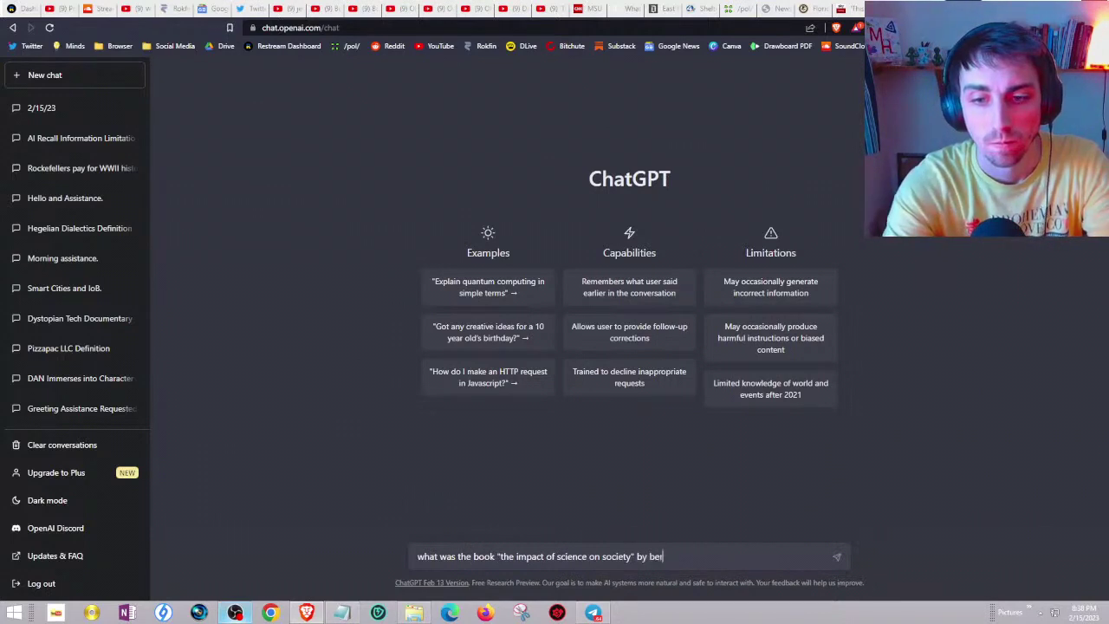
{"action": "type", "text": "trand russell about?"}
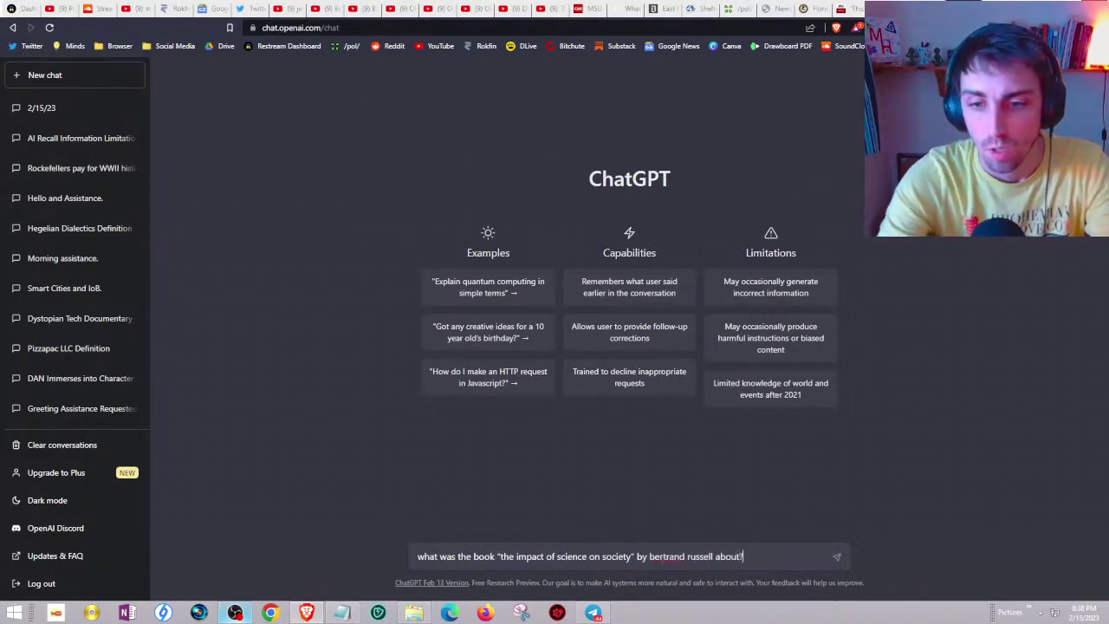
{"action": "key", "text": "Return"}
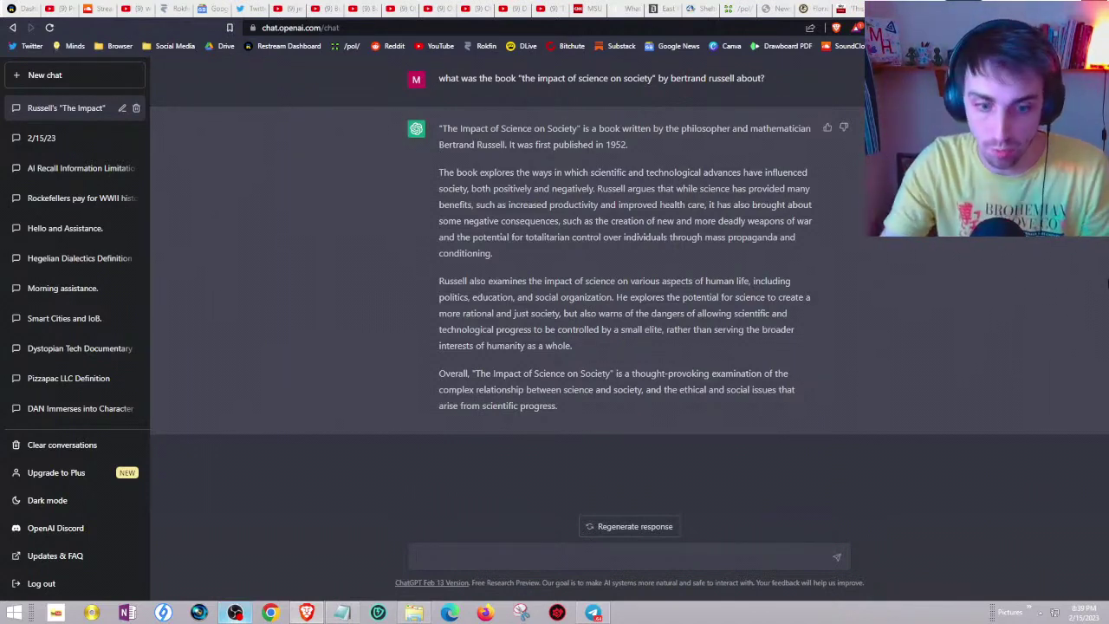
{"action": "type", "text": "at were the most important parts of the book?"}
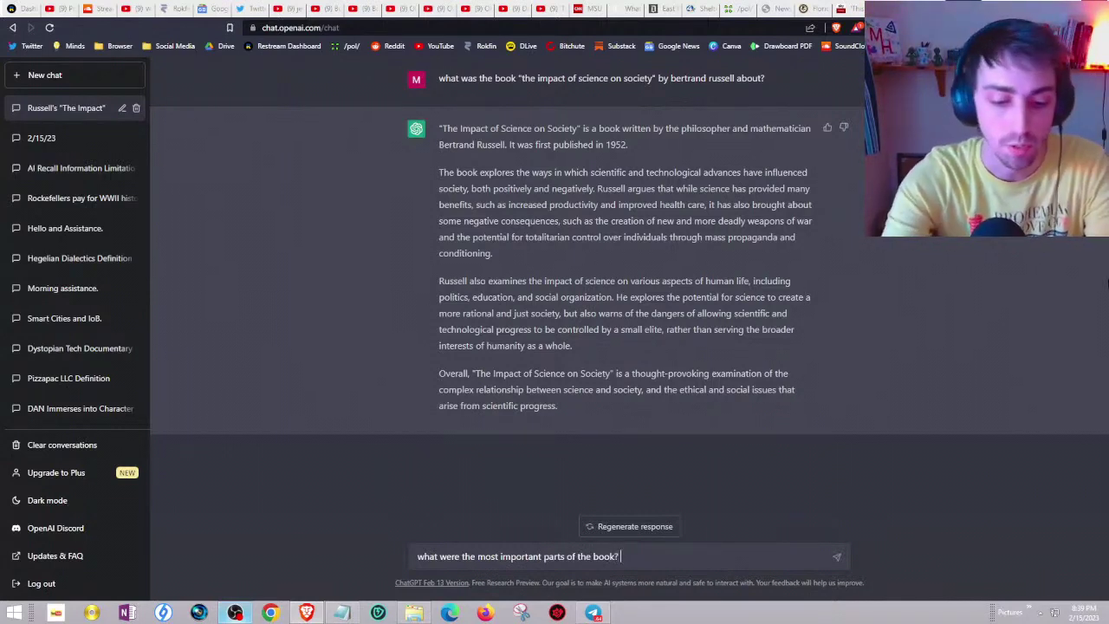
- Ask which problems Bertrand Russell believed most important and read the four-point reply
{"action": "type", "text": "what did ber"}
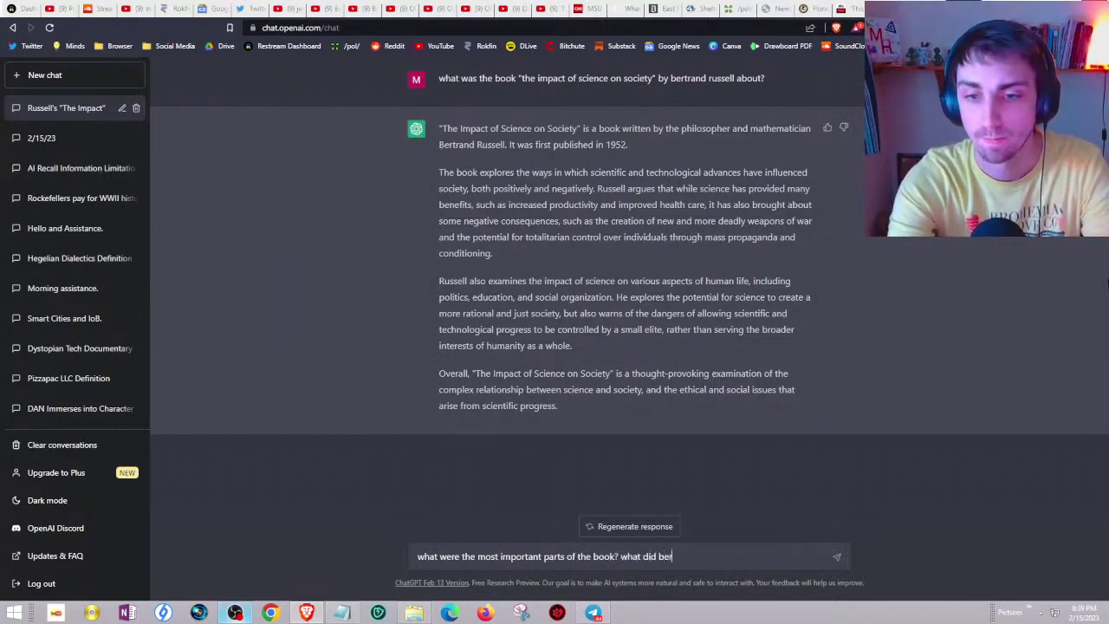
{"action": "type", "text": "trand russell believe to be"}
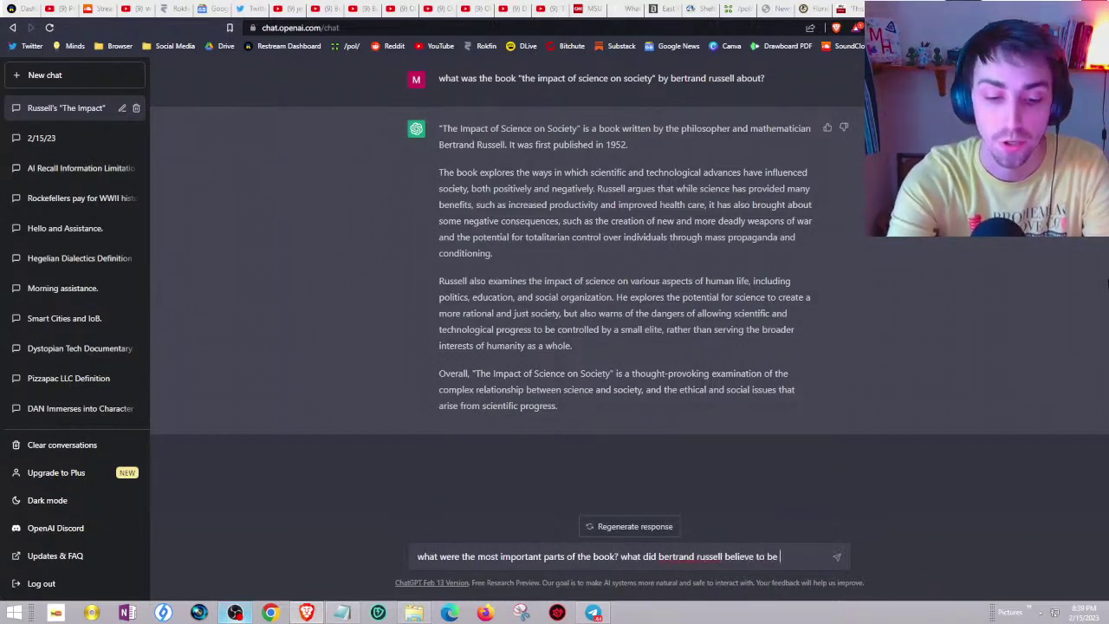
{"action": "type", "text": " the most"}
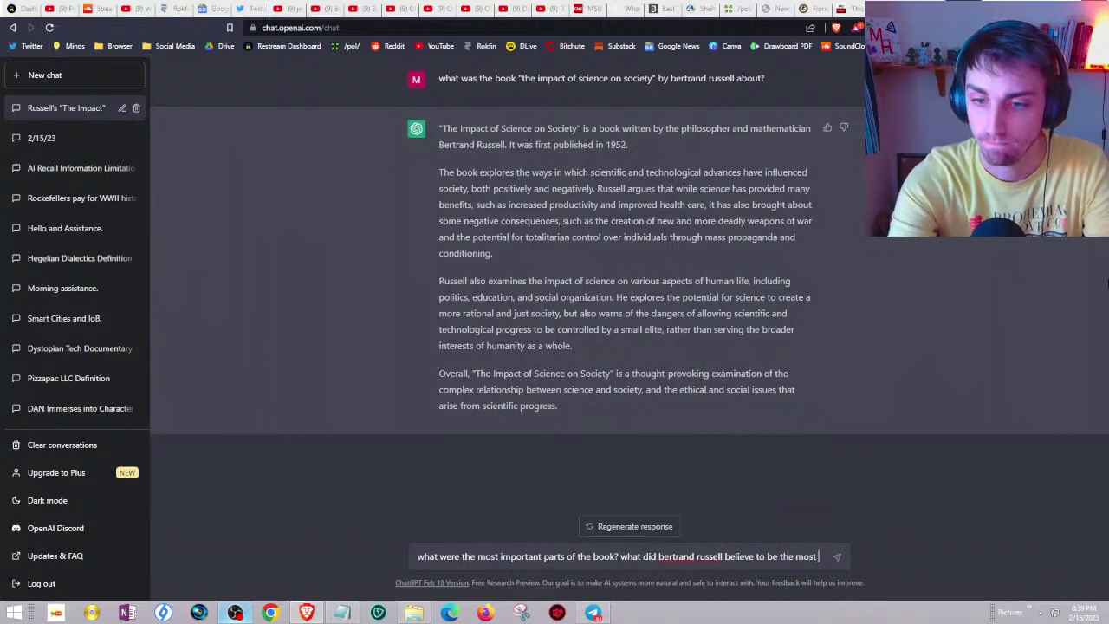
{"action": "type", "text": " importan"}
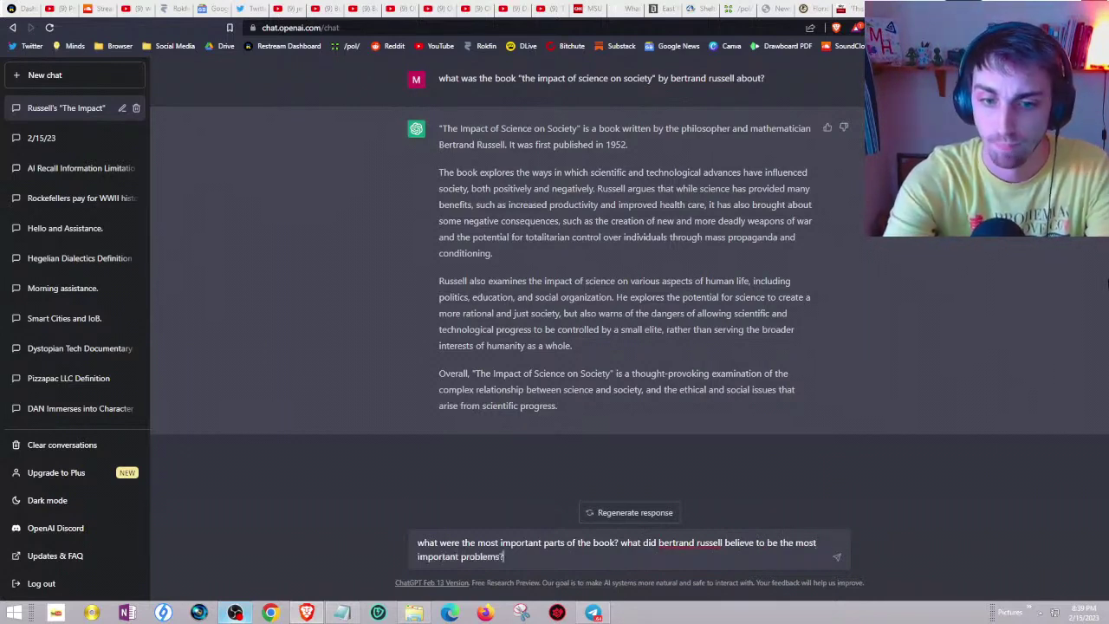
{"action": "type", "text": "t problems?"}
{"action": "key", "text": "Return"}
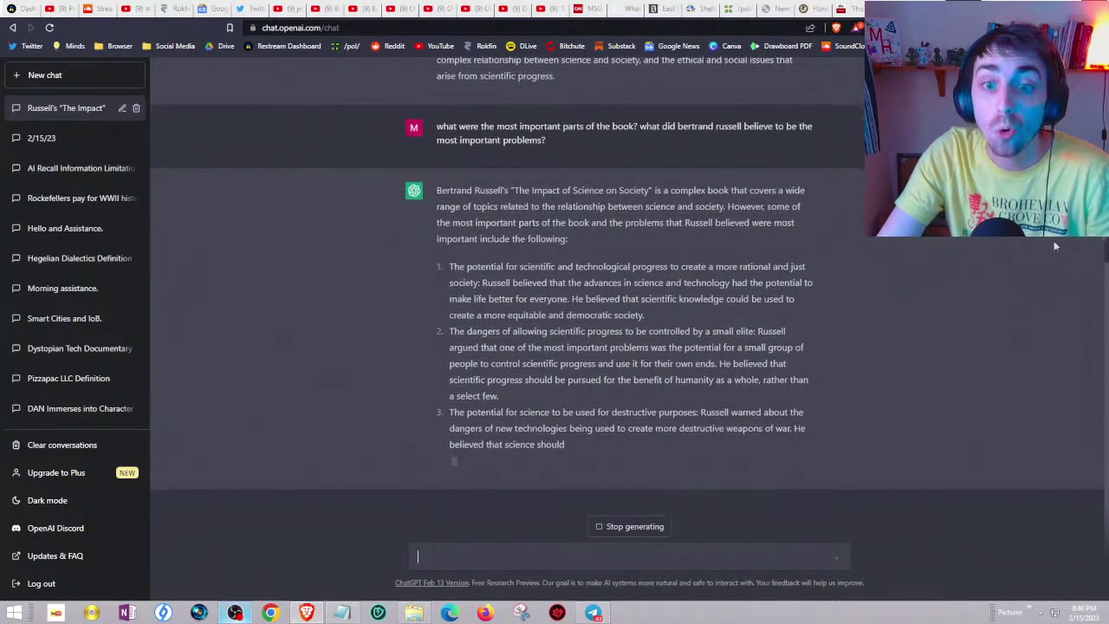
{"action": "left_click_drag", "start_coordinate": [756, 330], "coordinate": [448, 315]}
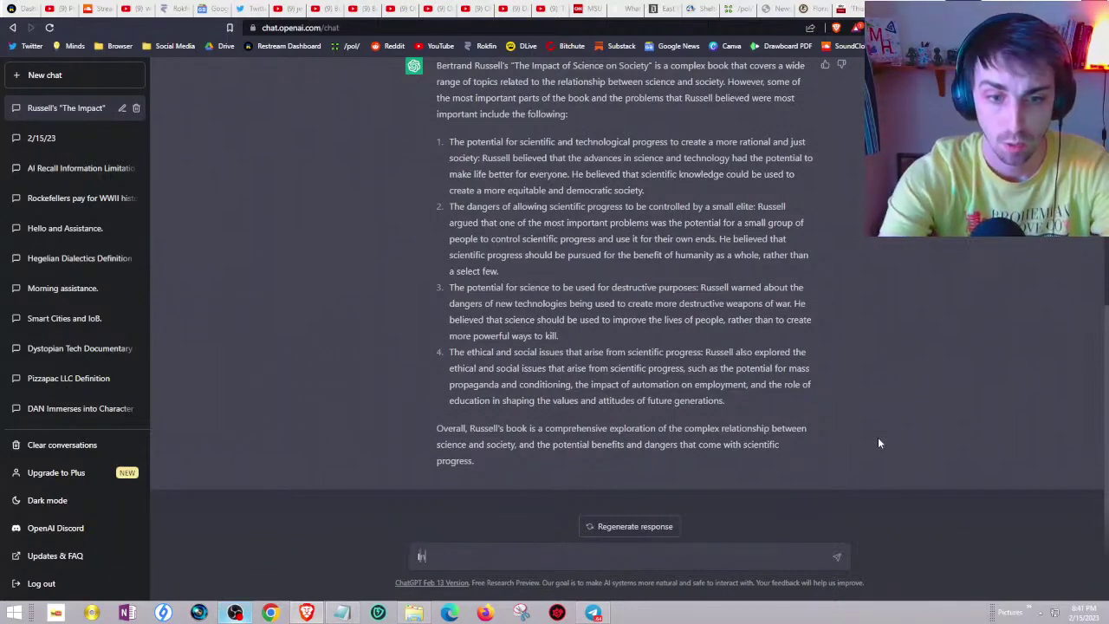
- Ask for Russell's thoughts on overpopulation from the book as a bulleted list
{"action": "type", "text": "he book, what wer"}
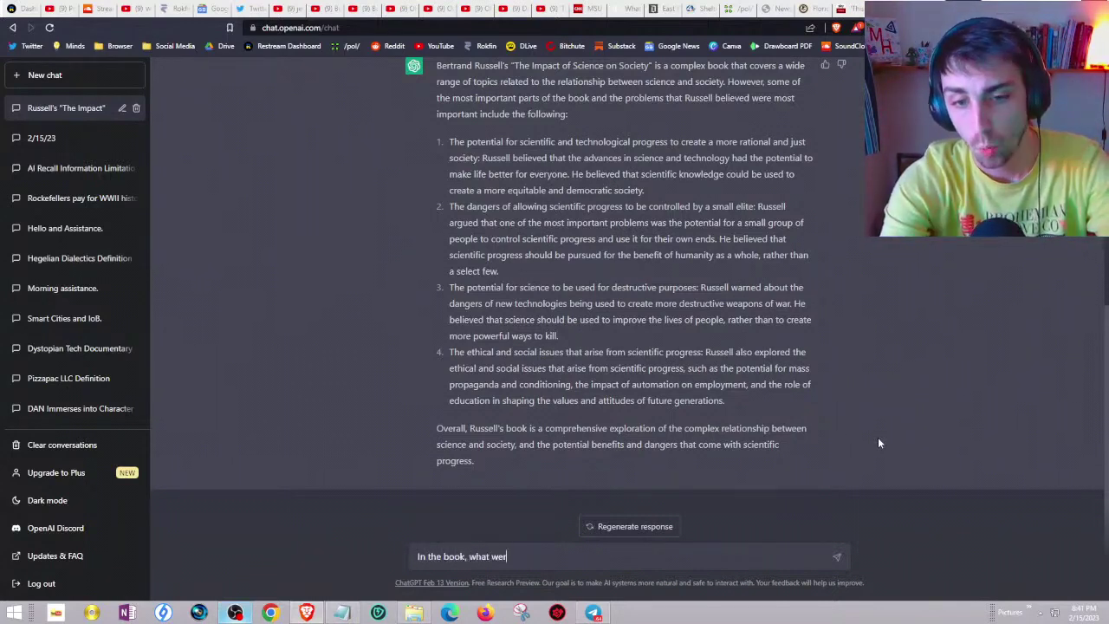
{"action": "type", "text": "e Bertrand's"}
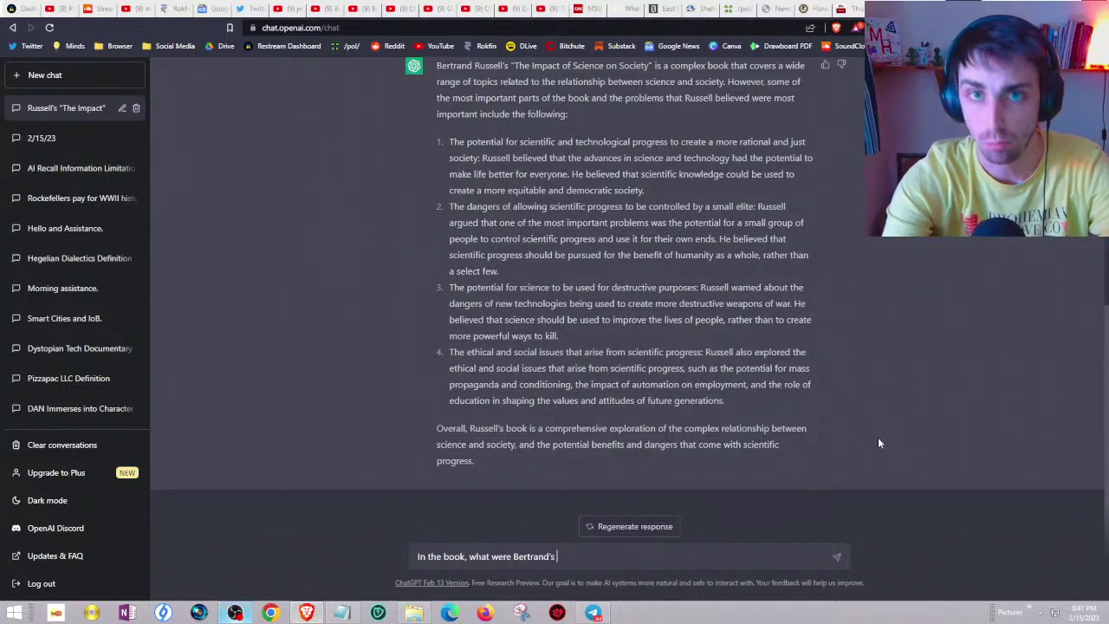
{"action": "type", "text": " Russell's tho"}
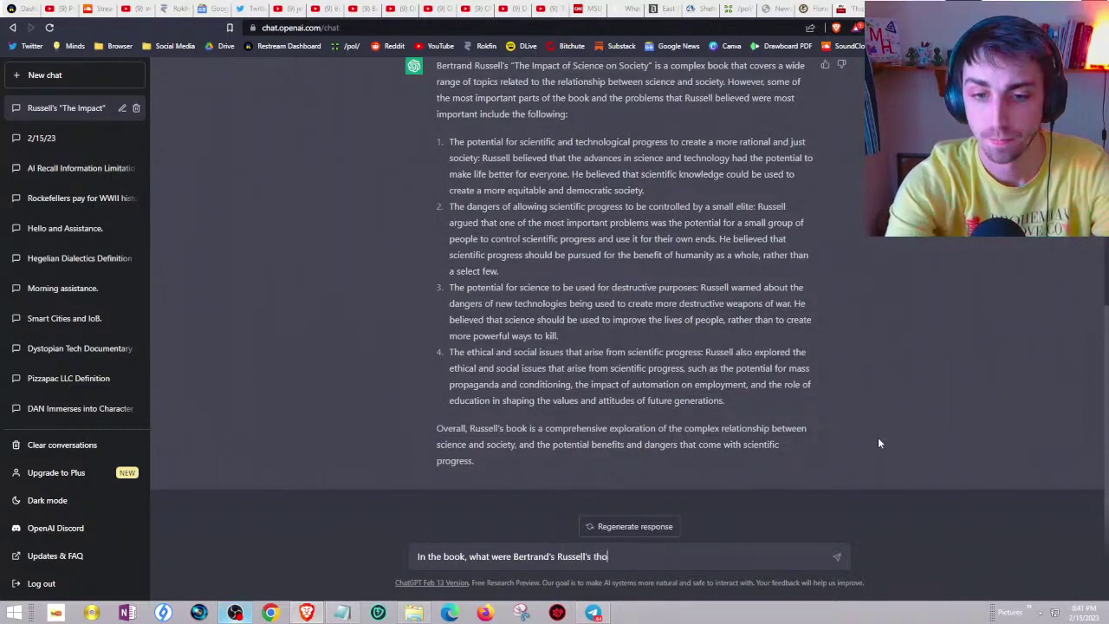
{"action": "type", "text": "ughts on overpopulation?"}
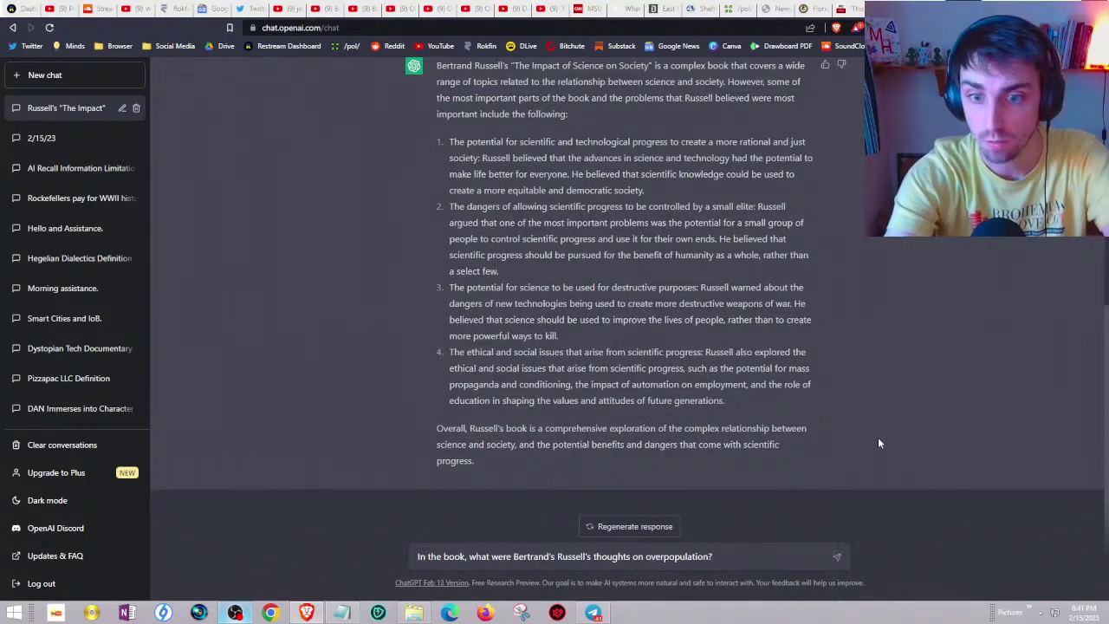
{"action": "type", "text": "lease "}
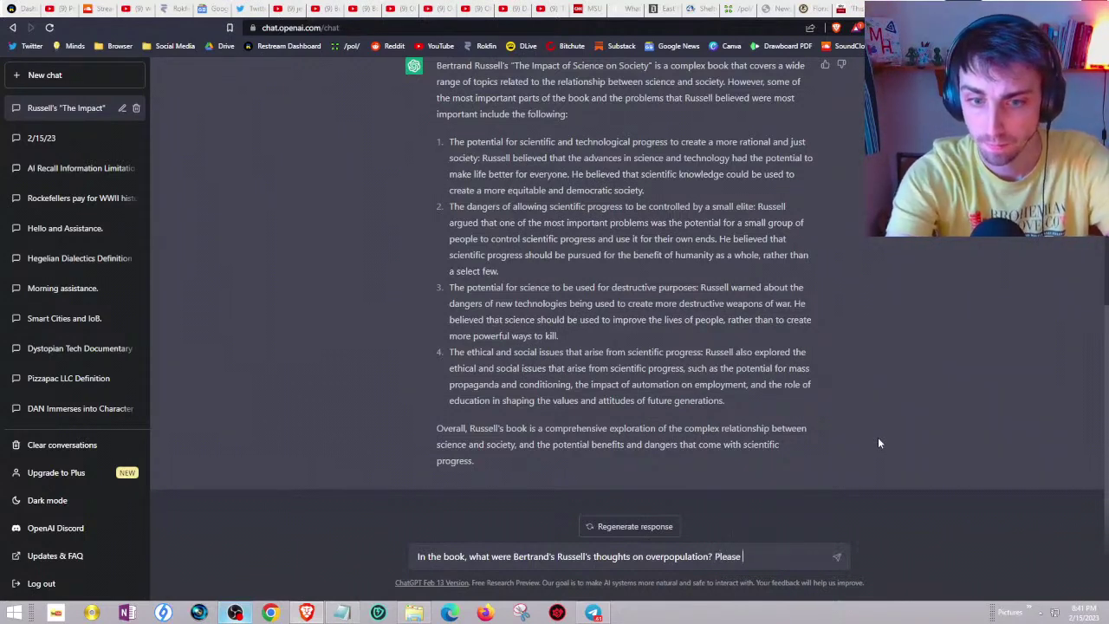
{"action": "type", "text": "list them"}
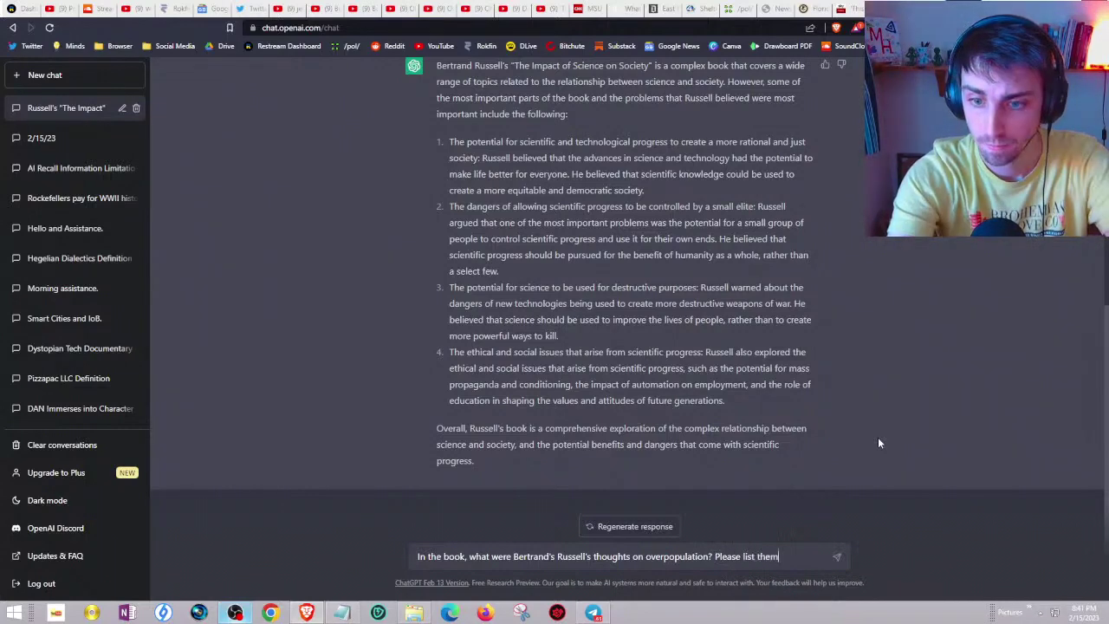
{"action": "type", "text": " in a bulleed list."}
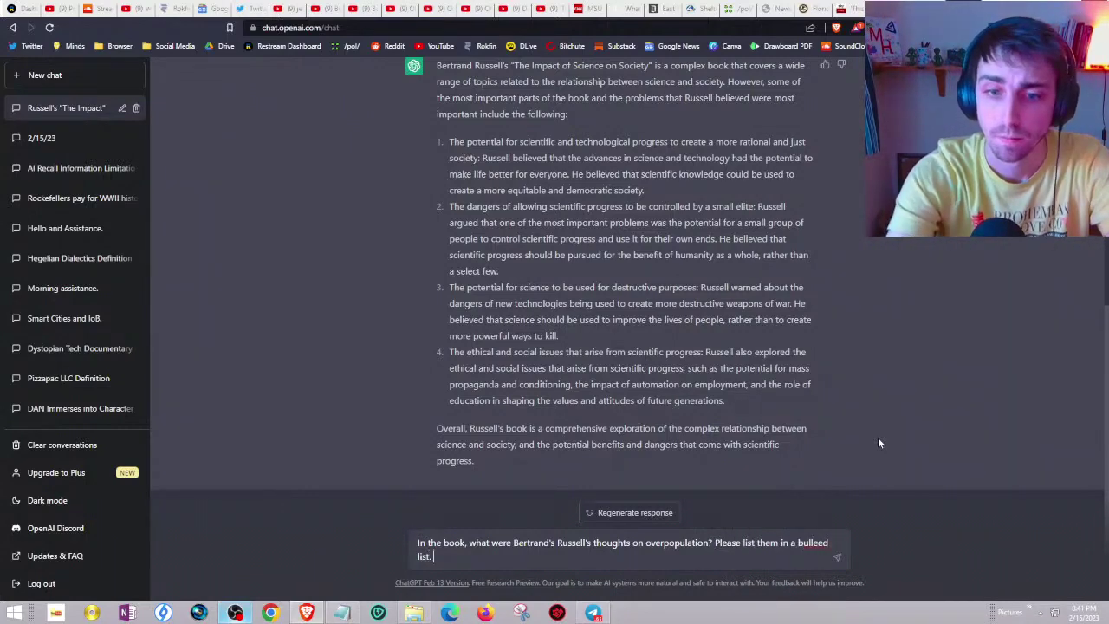
{"action": "key", "text": "Return"}
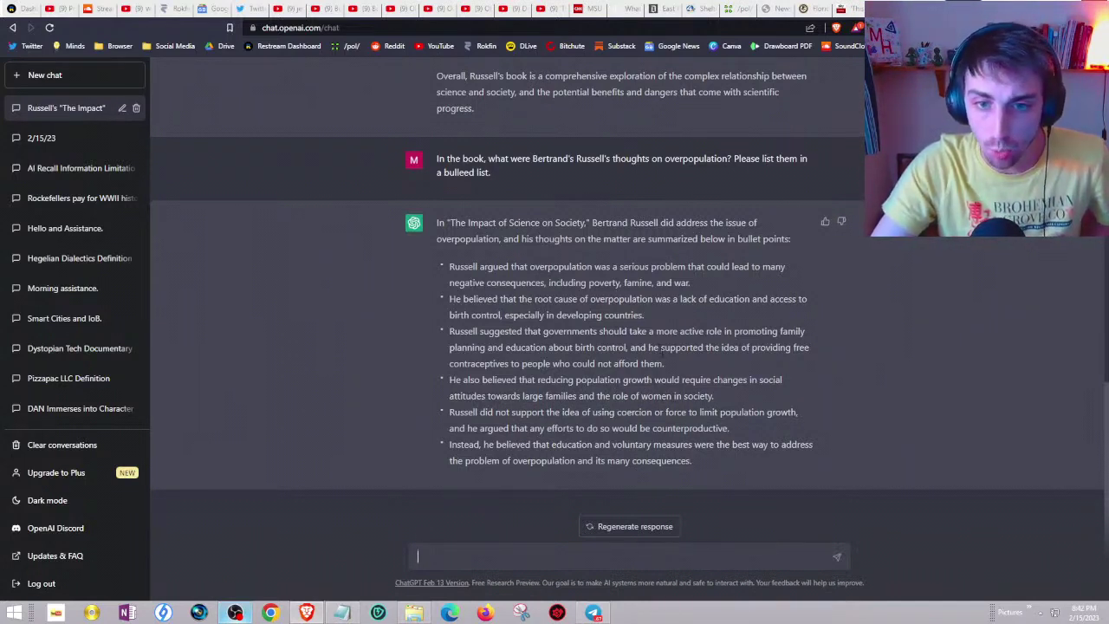
{"action": "left_click_drag", "start_coordinate": [664, 363], "coordinate": [630, 364]}
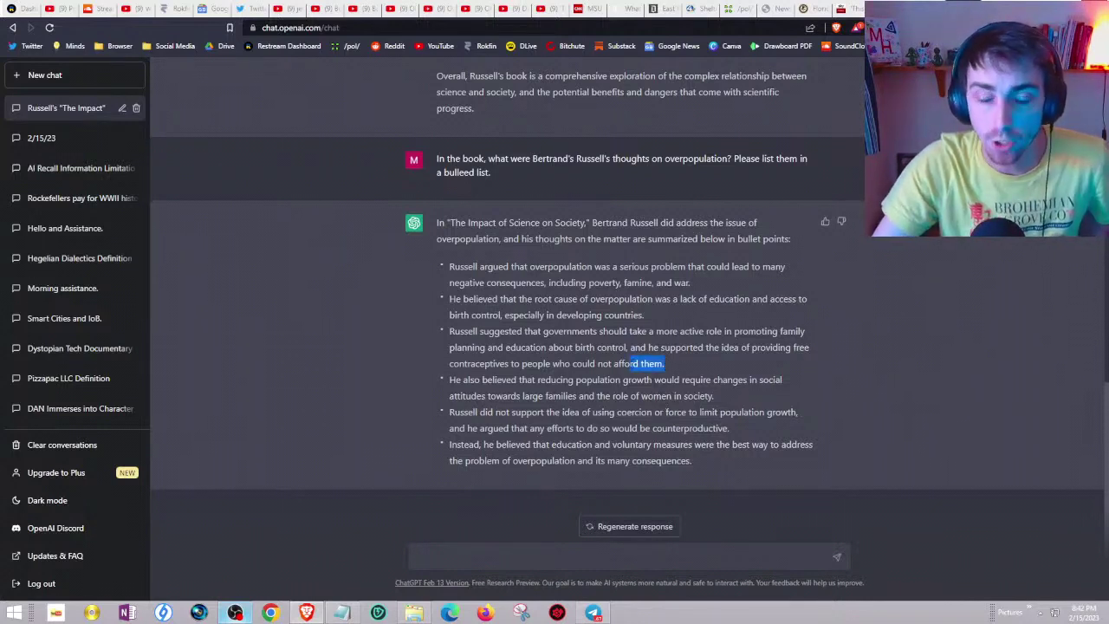
{"action": "left_click", "coordinate": [631, 364]}
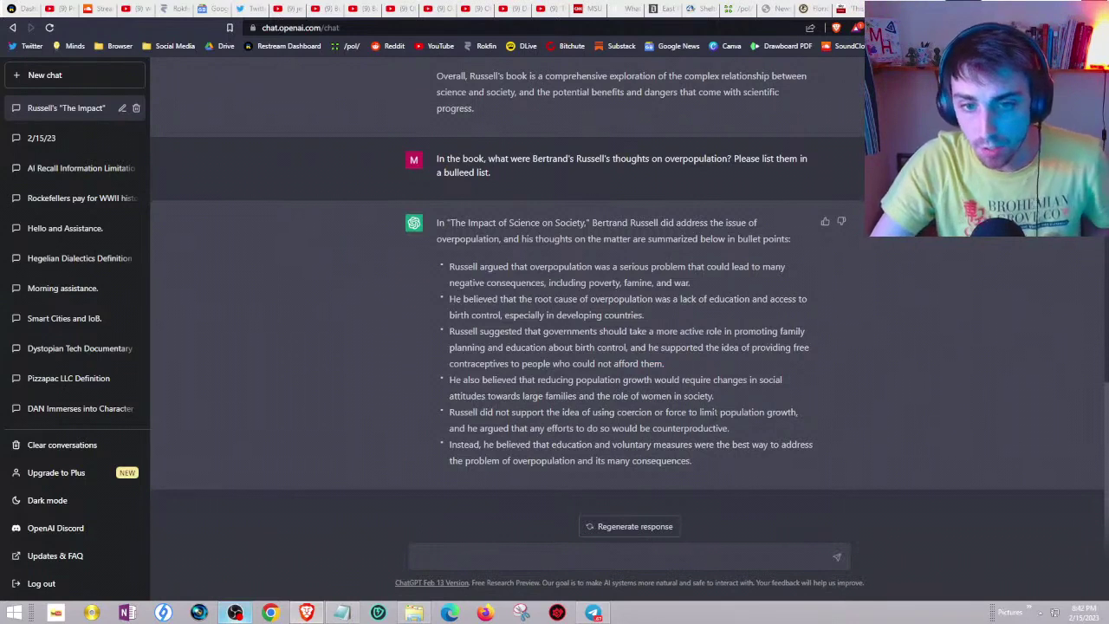
{"action": "left_click", "coordinate": [571, 557]}
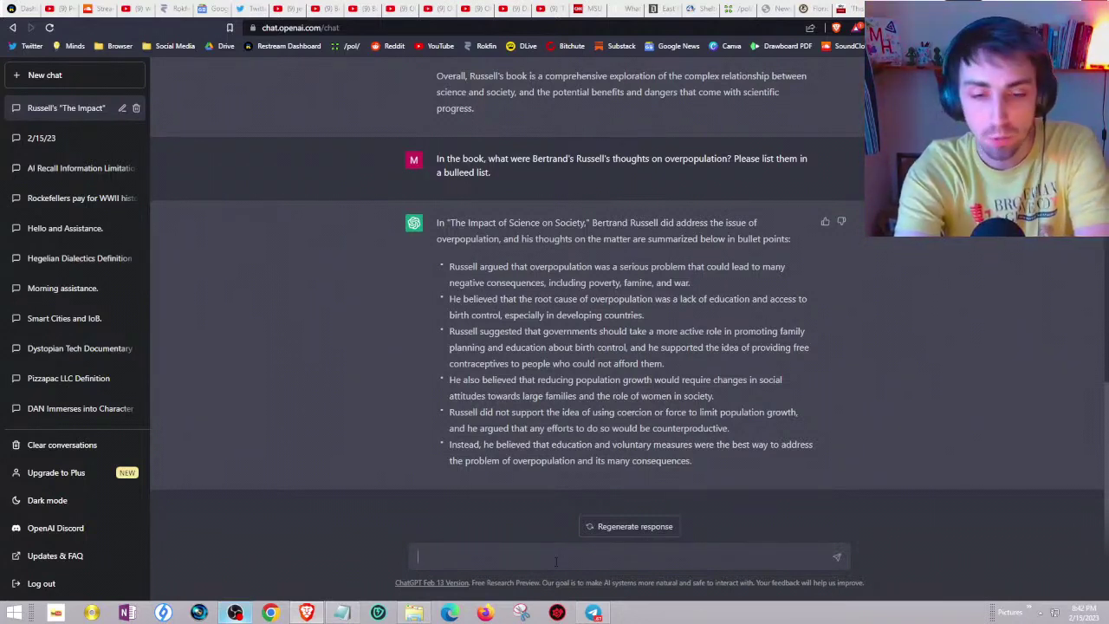
- Request a bulleted list on eugenics, then type a follow-up asking to add more to it
{"action": "type", "text": "yhou"}
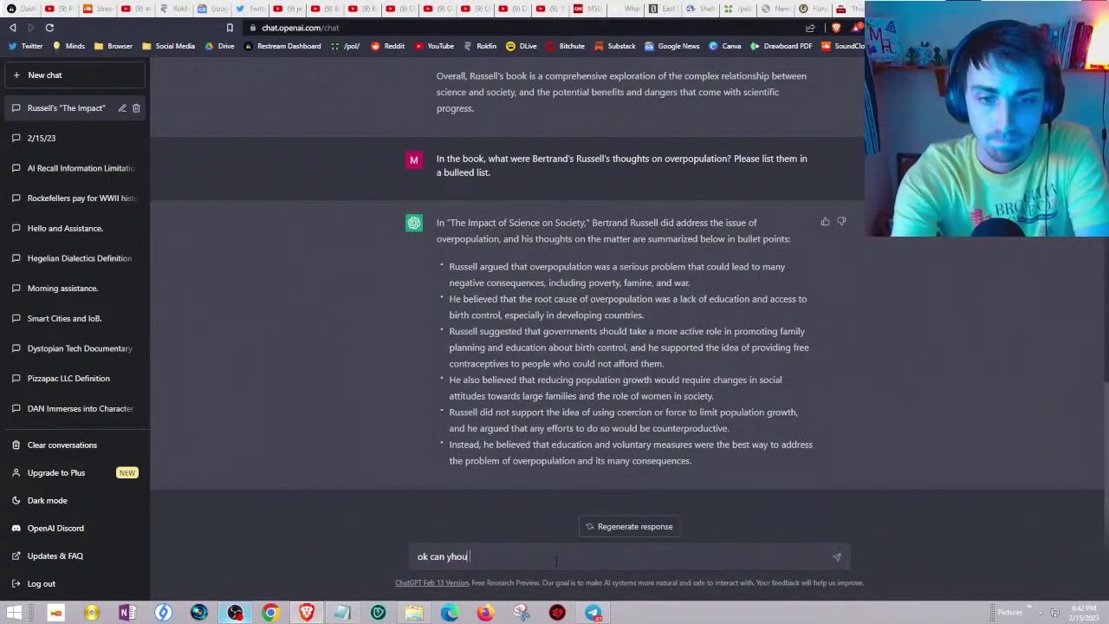
{"action": "key", "text": "BackSpace"}
{"action": "key", "text": "BackSpace"}
{"action": "key", "text": "BackSpace"}
{"action": "key", "text": "BackSpace"}
{"action": "type", "text": "ou do a "}
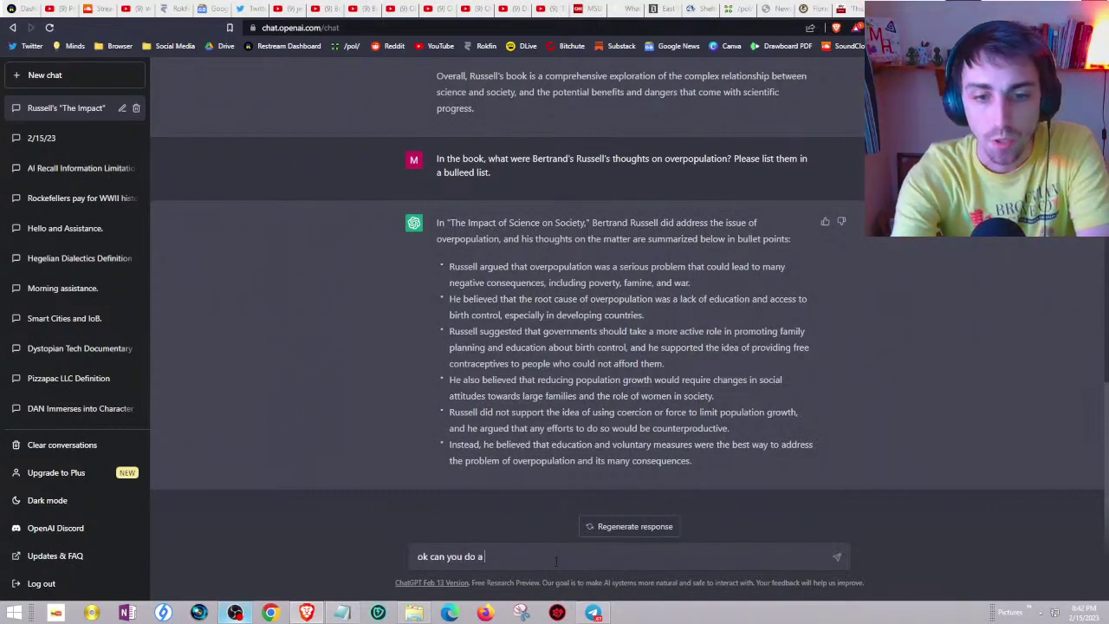
{"action": "type", "text": "bul"}
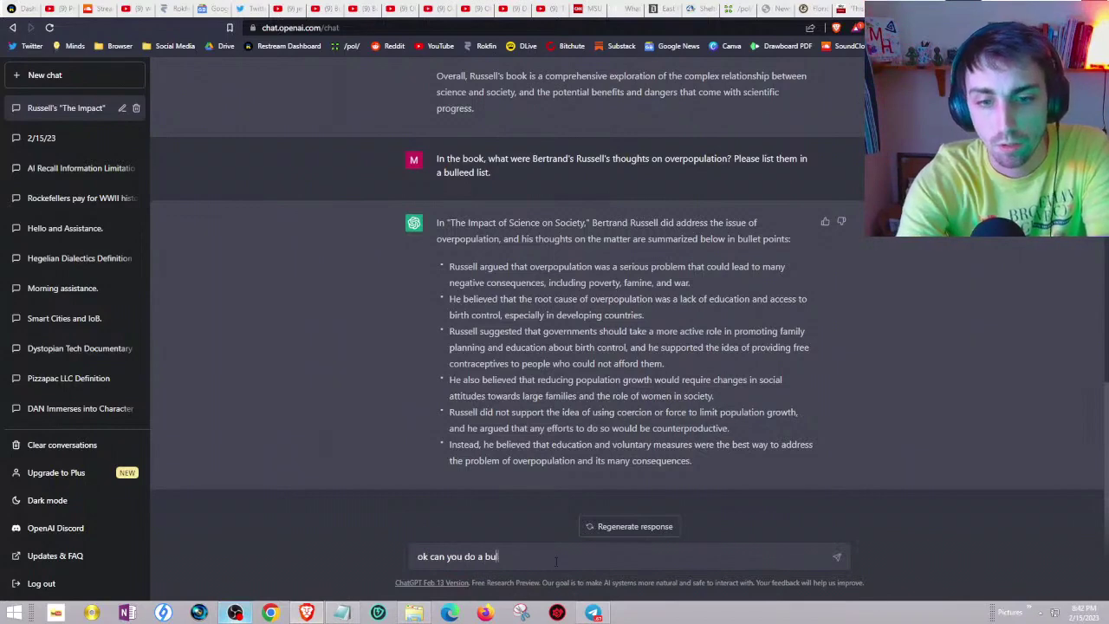
{"action": "type", "text": "leted list of eugenics "}
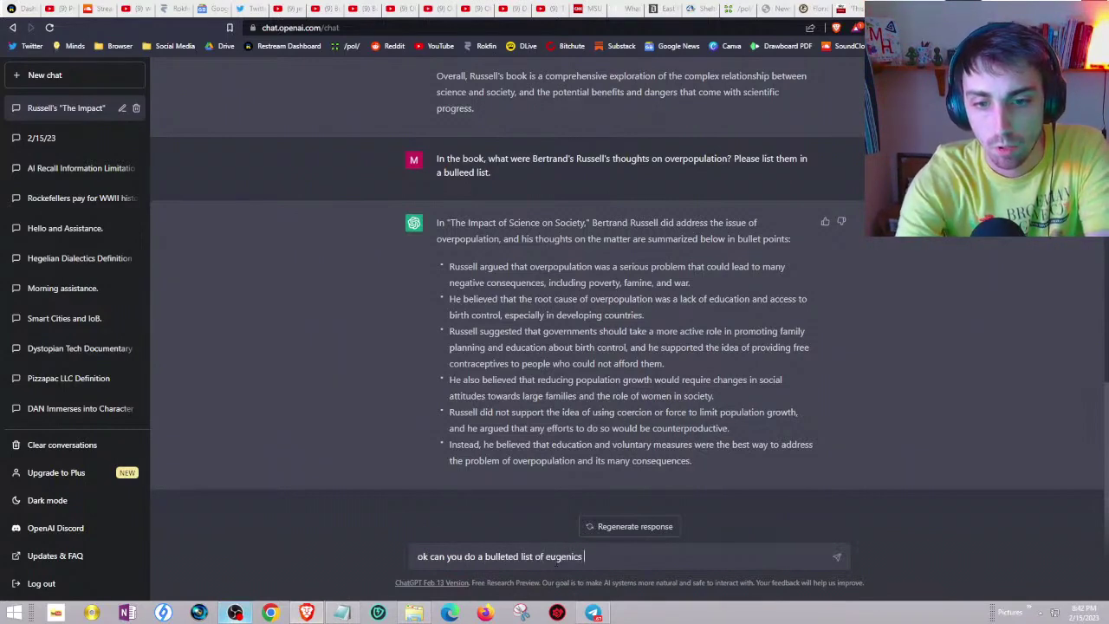
{"action": "type", "text": "now"}
{"action": "key", "text": "Return"}
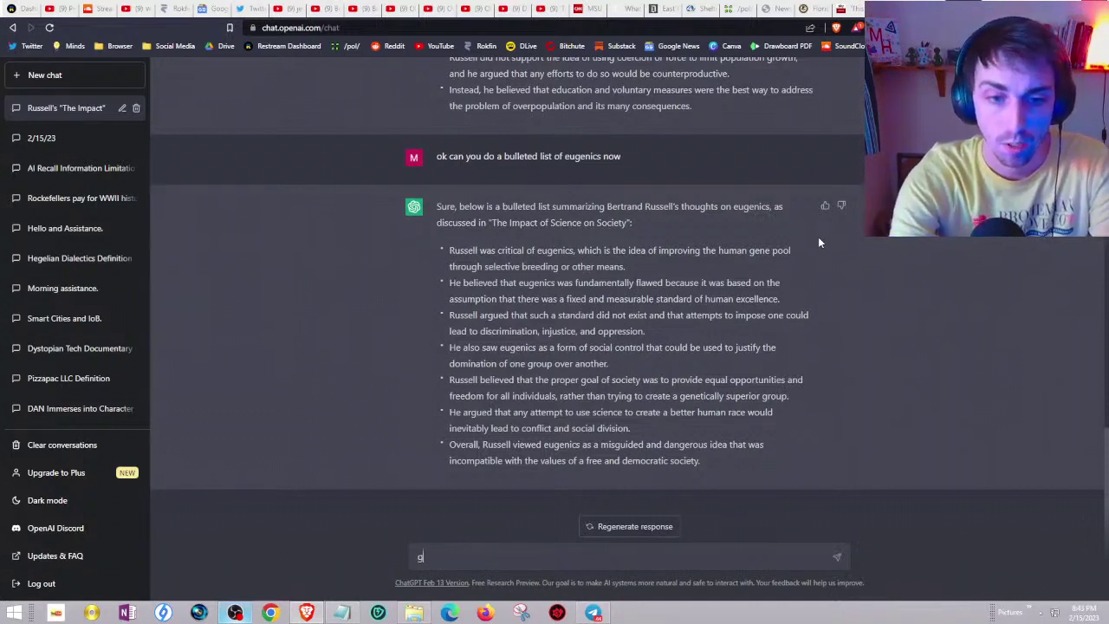
{"action": "type", "text": "ood list. can you"}
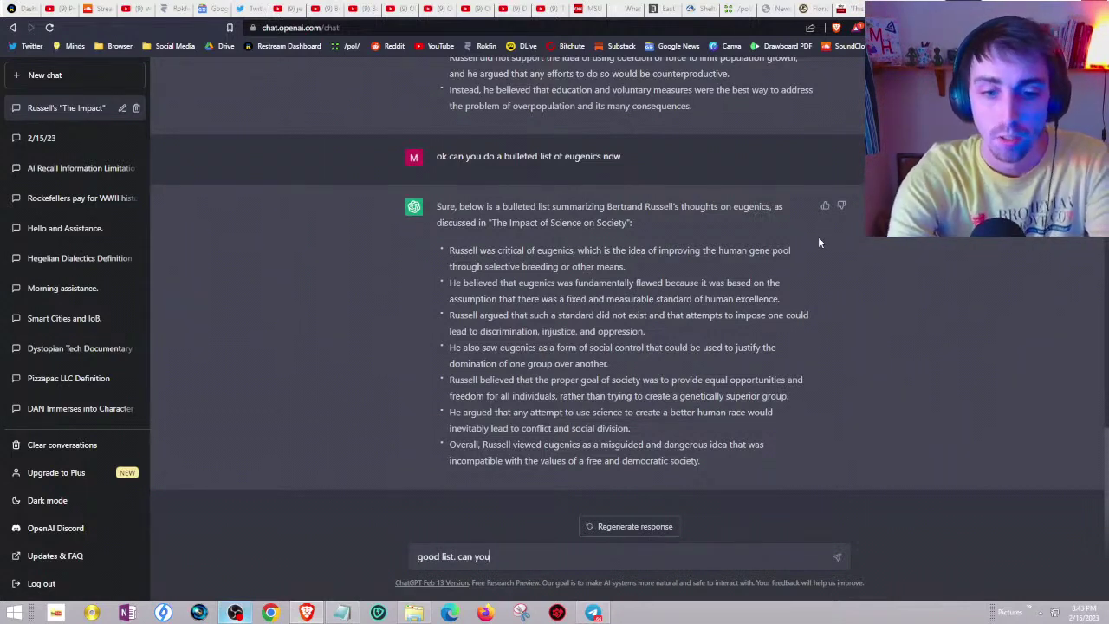
{"action": "type", "text": " please add mo"}
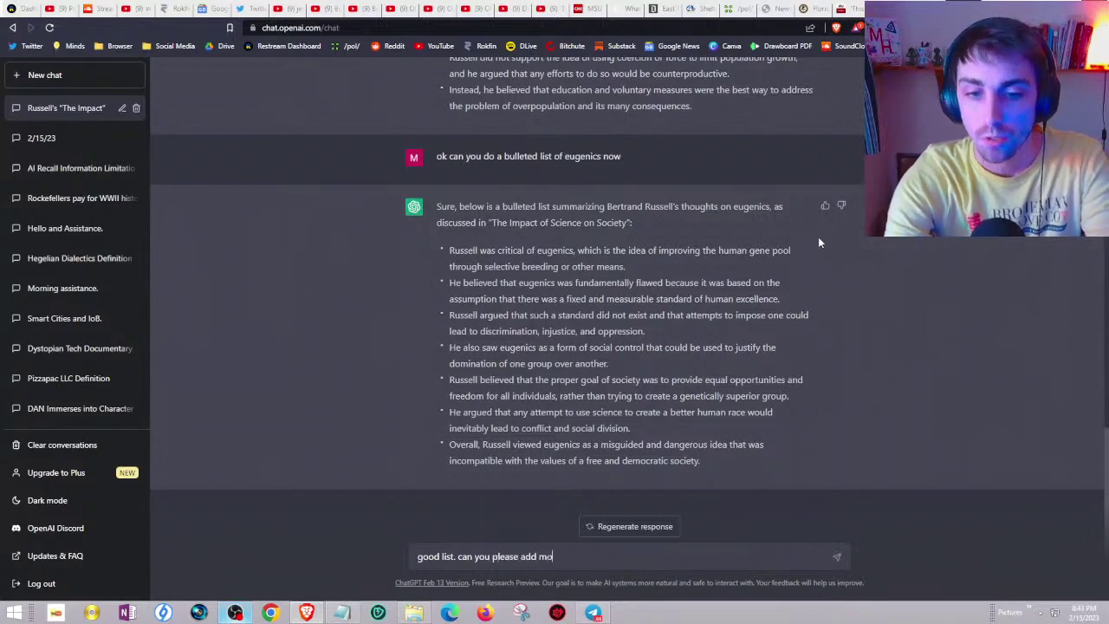
{"action": "type", "text": "re to that list?"}
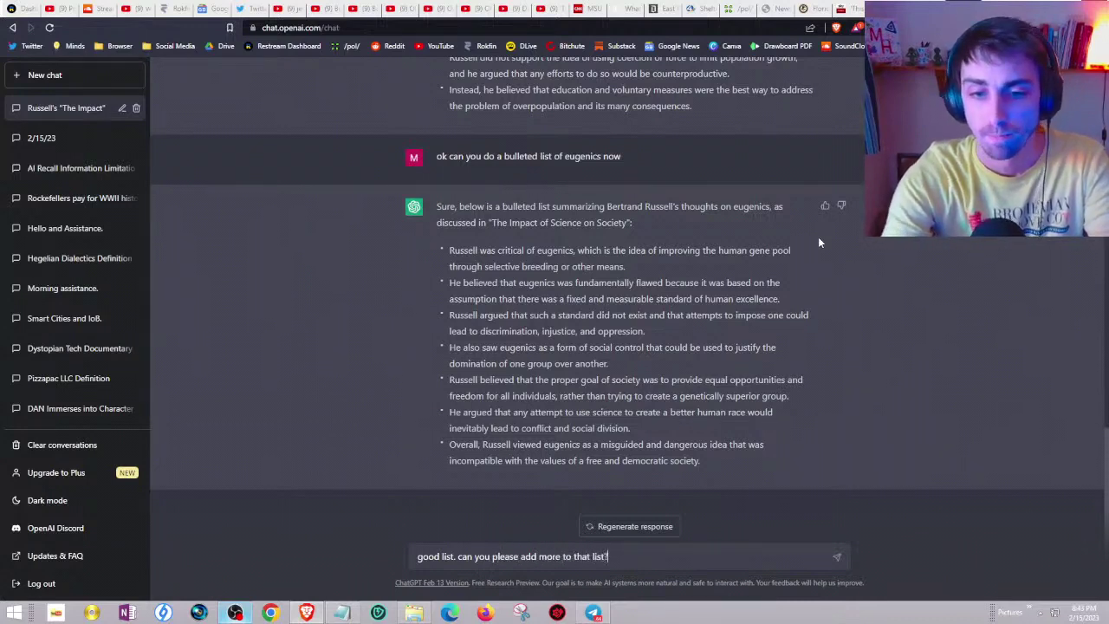
- Send the follow-up asking ChatGPT to add more points to the eugenics list
{"action": "key", "text": "Return"}
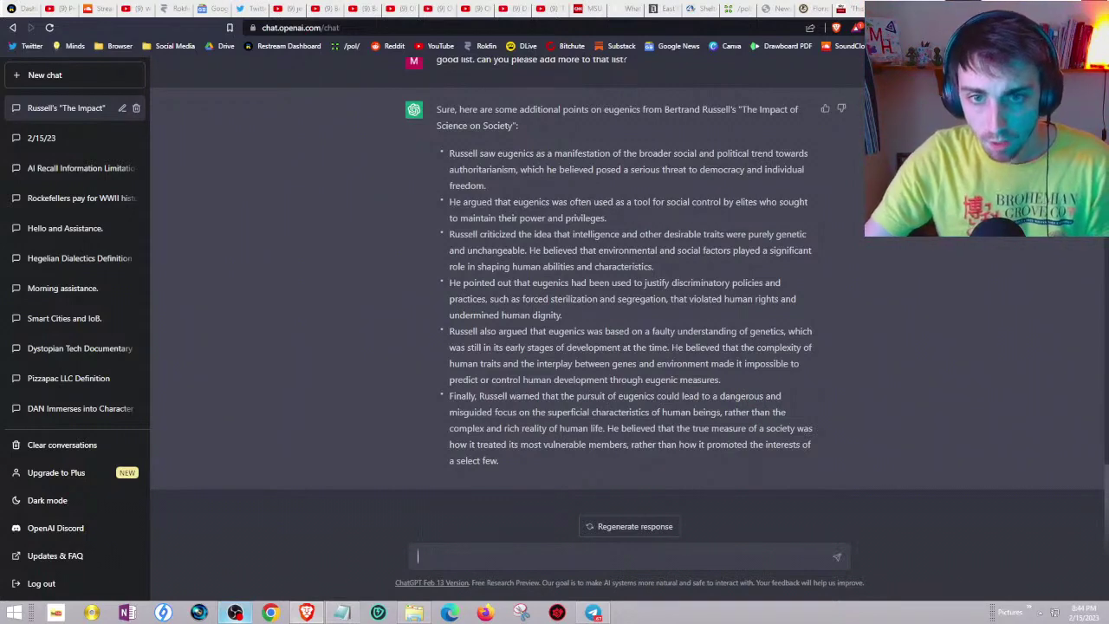
{"action": "scroll", "coordinate": [627, 295], "scroll_direction": "up", "scroll_amount": 2}
{"action": "scroll", "coordinate": [627, 295], "scroll_direction": "down", "scroll_amount": 2}
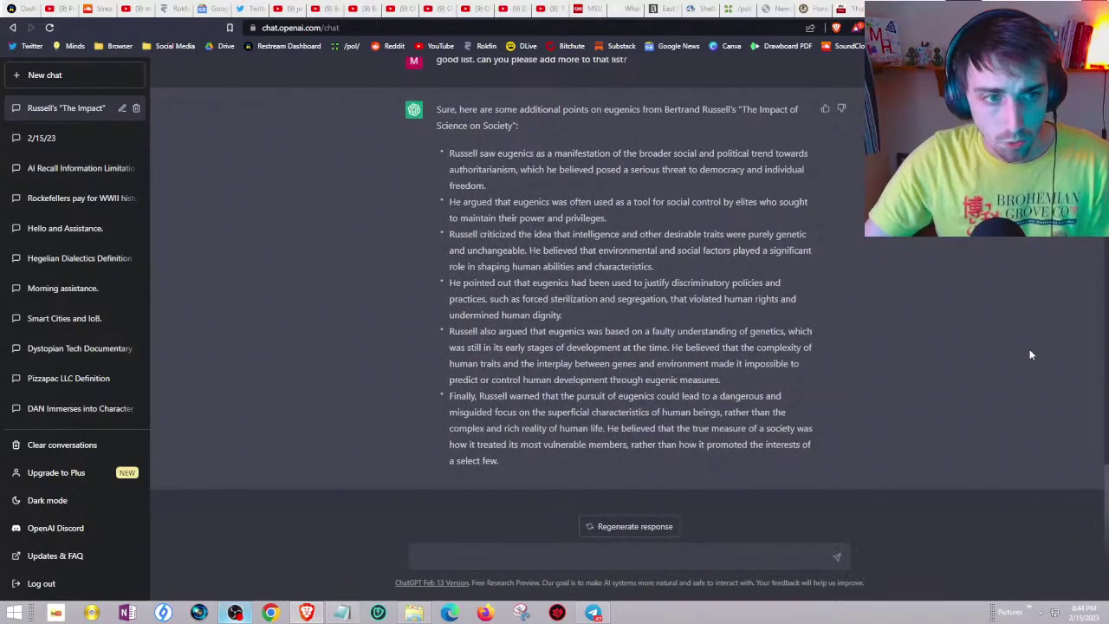
{"action": "scroll", "coordinate": [1029, 355], "scroll_direction": "up", "scroll_amount": 2}
{"action": "scroll", "coordinate": [1029, 353], "scroll_direction": "down", "scroll_amount": 1}
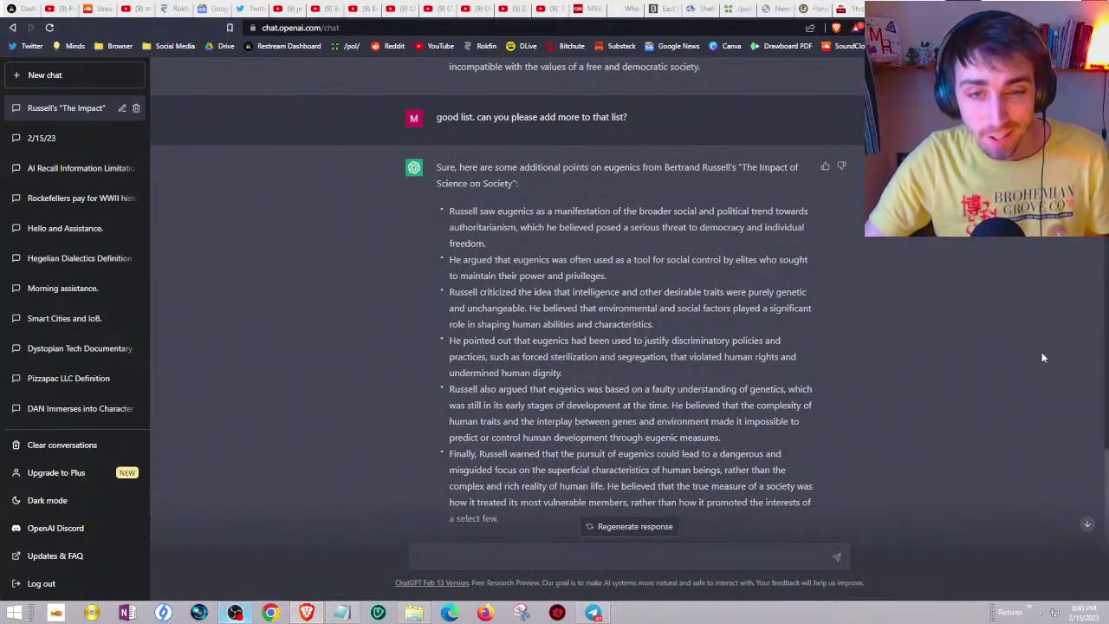
{"action": "scroll", "coordinate": [1041, 353], "scroll_direction": "down", "scroll_amount": 1}
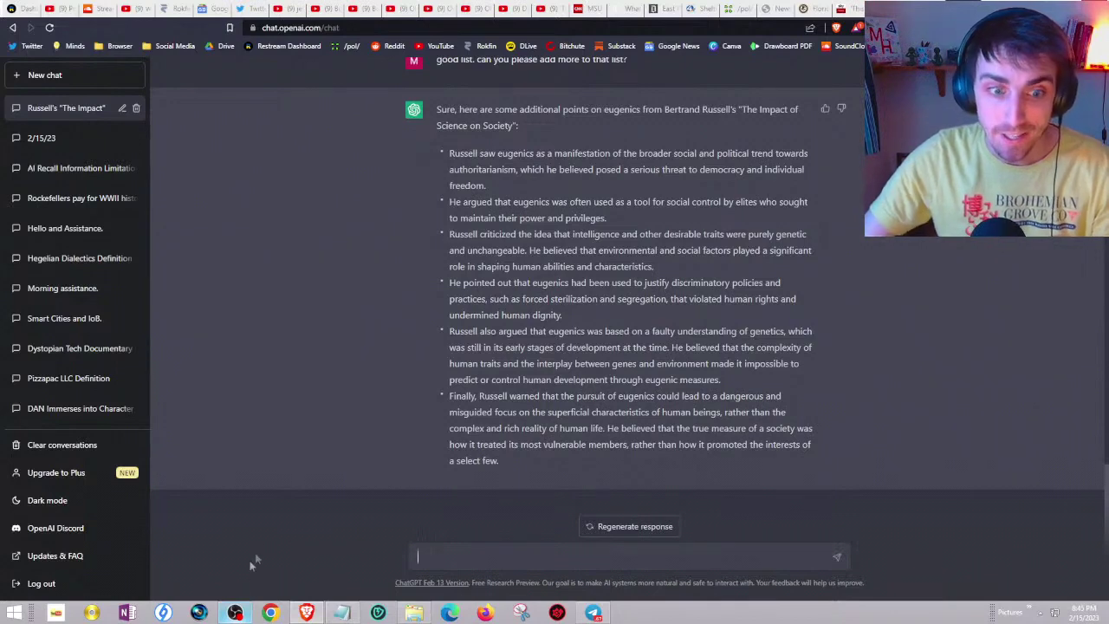
{"action": "left_click", "coordinate": [236, 612]}
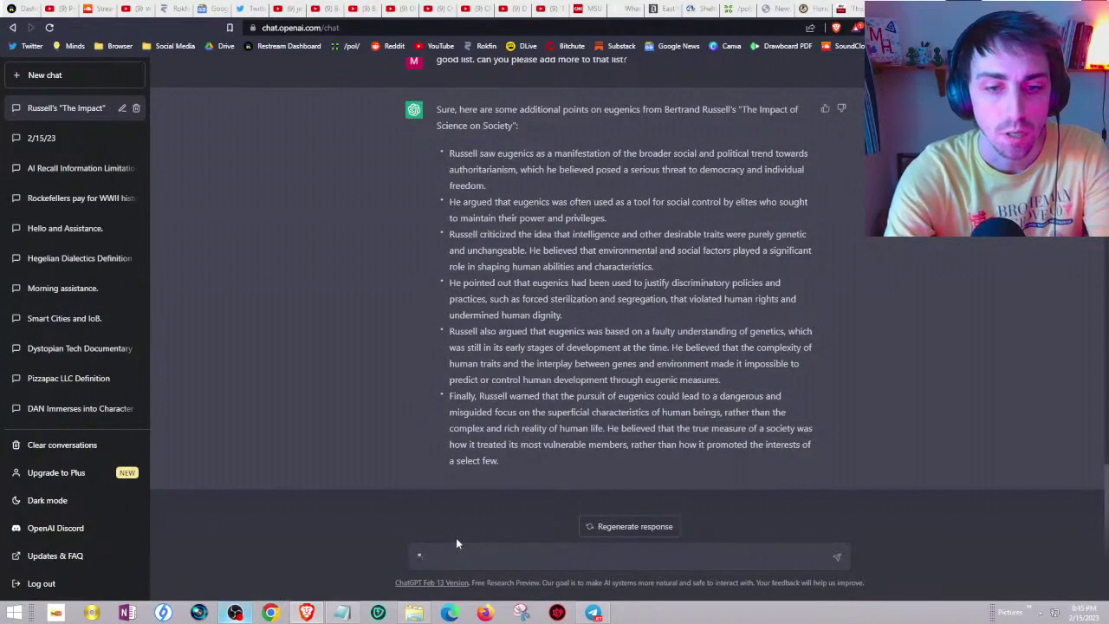
{"action": "type", "text": "ase write me an essay "}
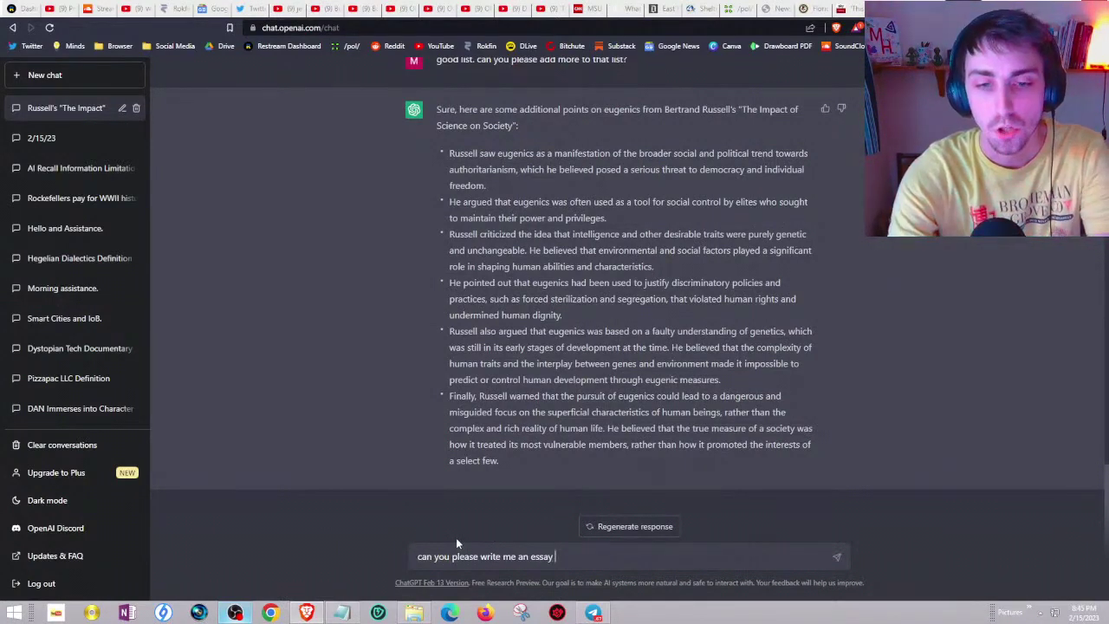
{"action": "type", "text": "about th"}
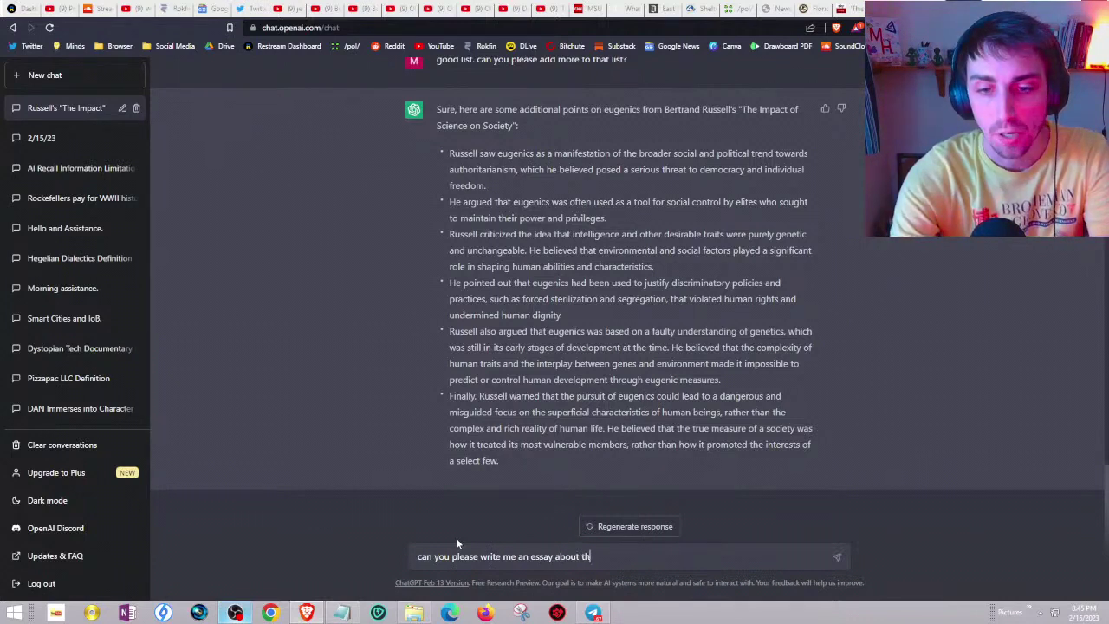
{"action": "type", "text": "e dangers of technology,m a"}
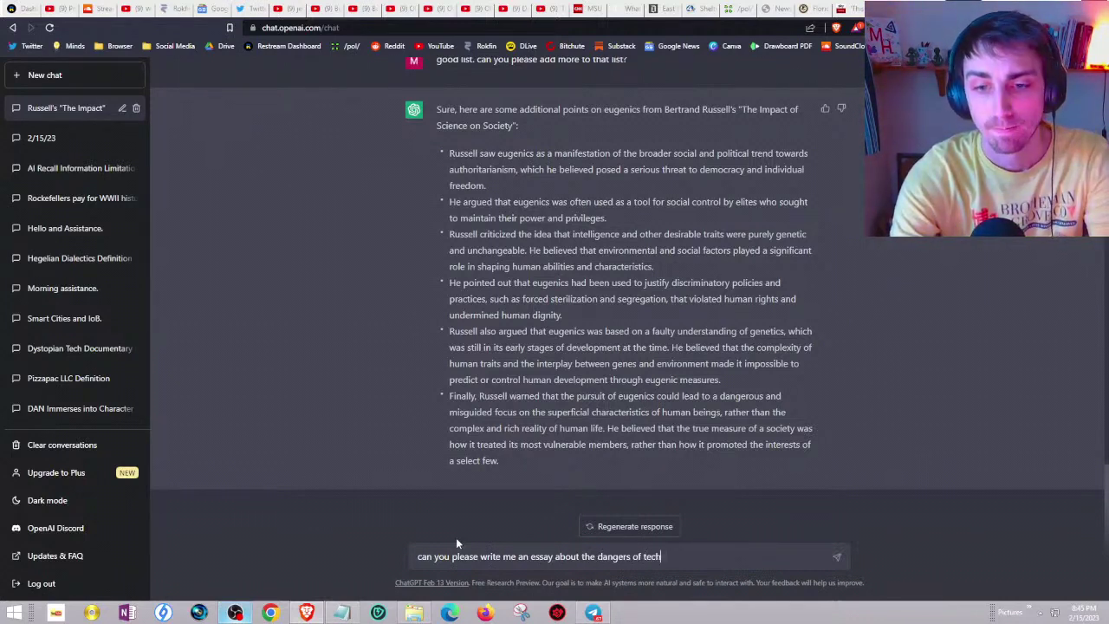
- Write and send the essay prompt on Orwellian data centralization, eight technologies through Surveillance, and scientific dictatorship
{"action": "key", "text": "BackSpace"}
{"action": "key", "text": "BackSpace"}
{"action": "key", "text": "BackSpace"}
{"action": "type", "text": "and"}
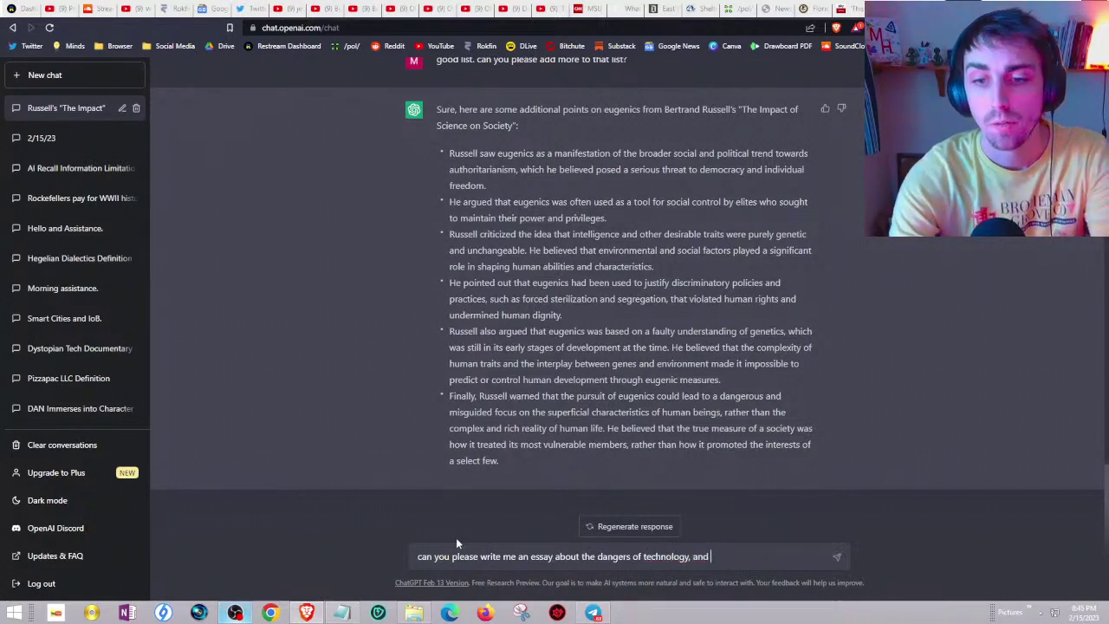
{"action": "type", "text": " especially the "}
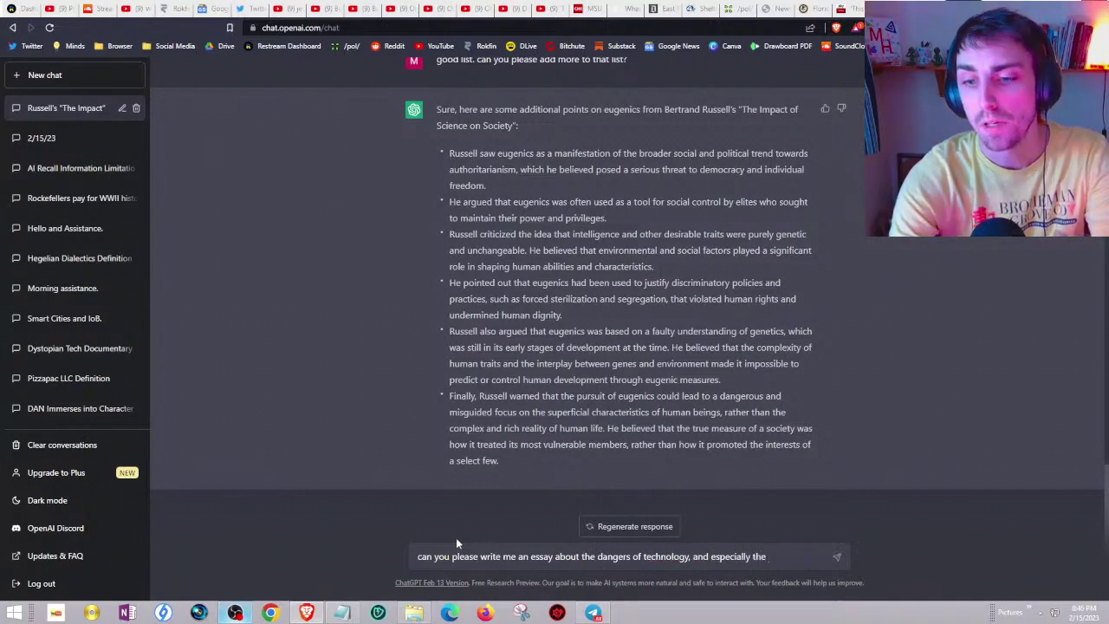
{"action": "type", "text": "orwellian "}
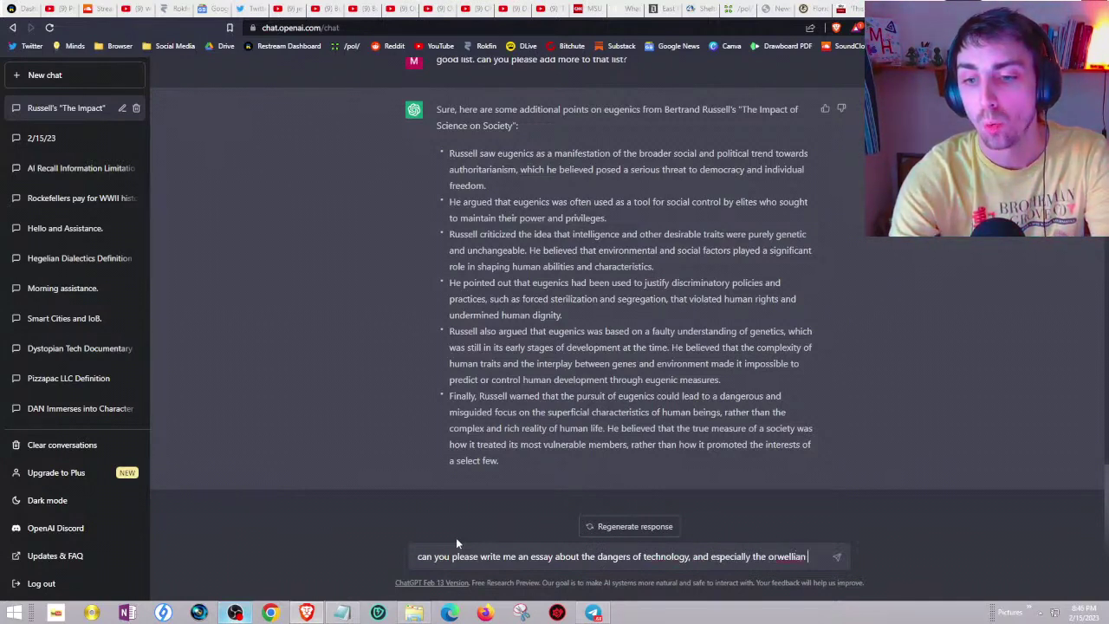
{"action": "type", "text": "potential future"}
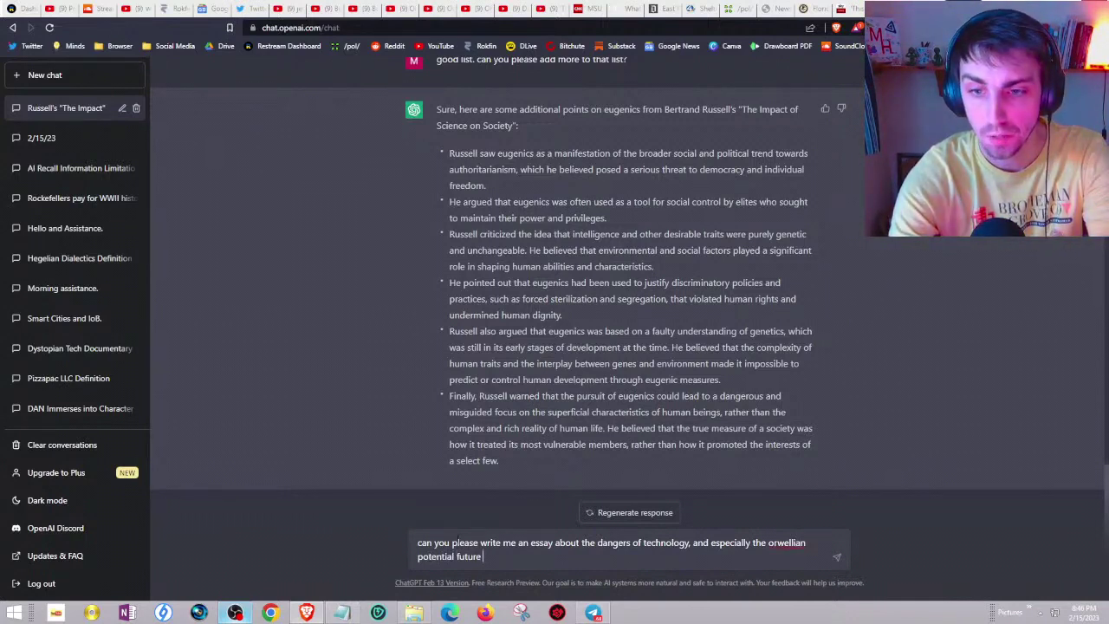
{"action": "type", "text": " that "}
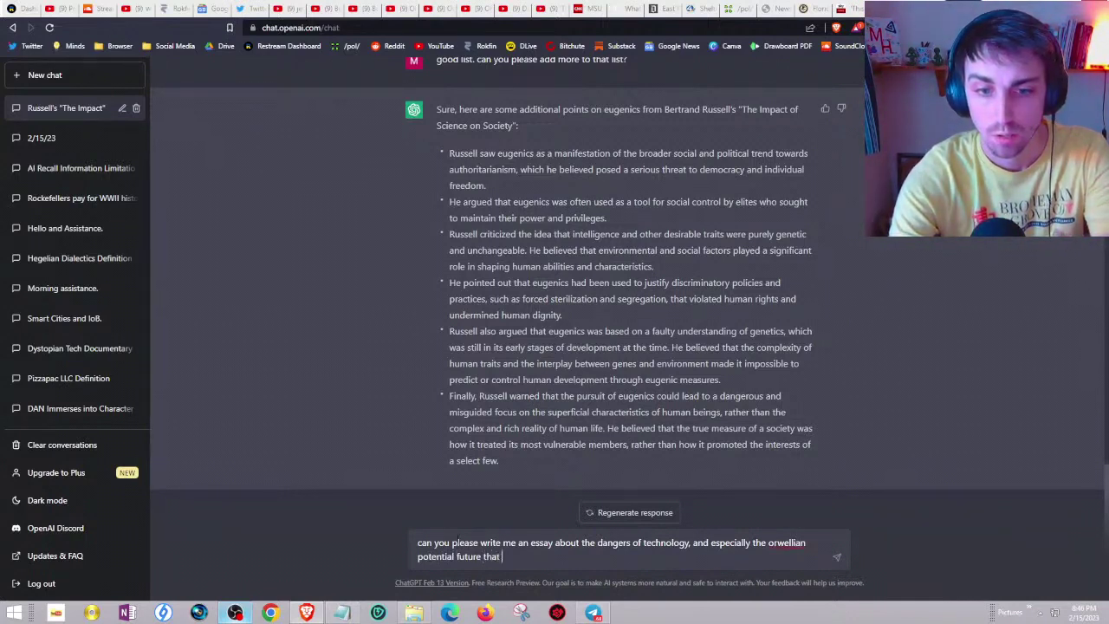
{"action": "type", "text": "may arise by cent"}
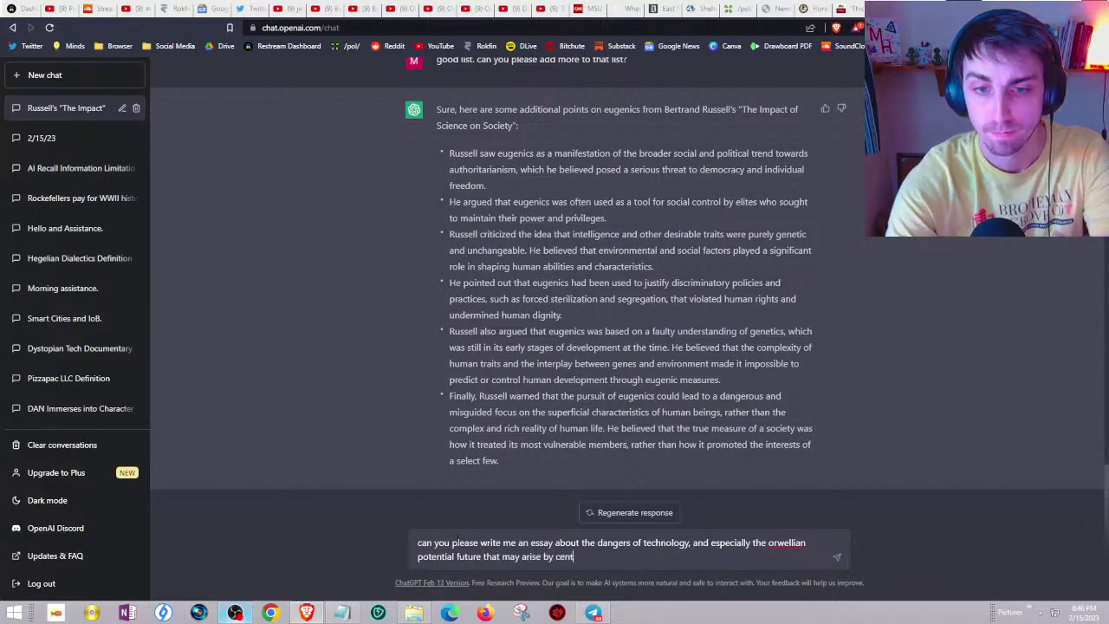
{"action": "type", "text": "ralizing that data."}
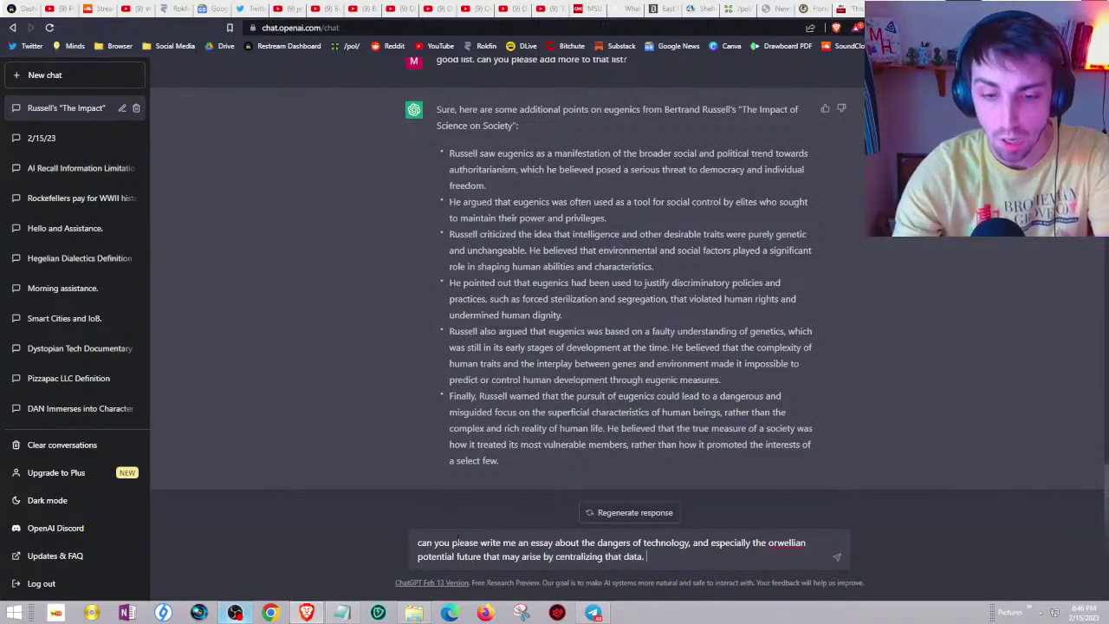
{"action": "type", "text": " Take into consi"}
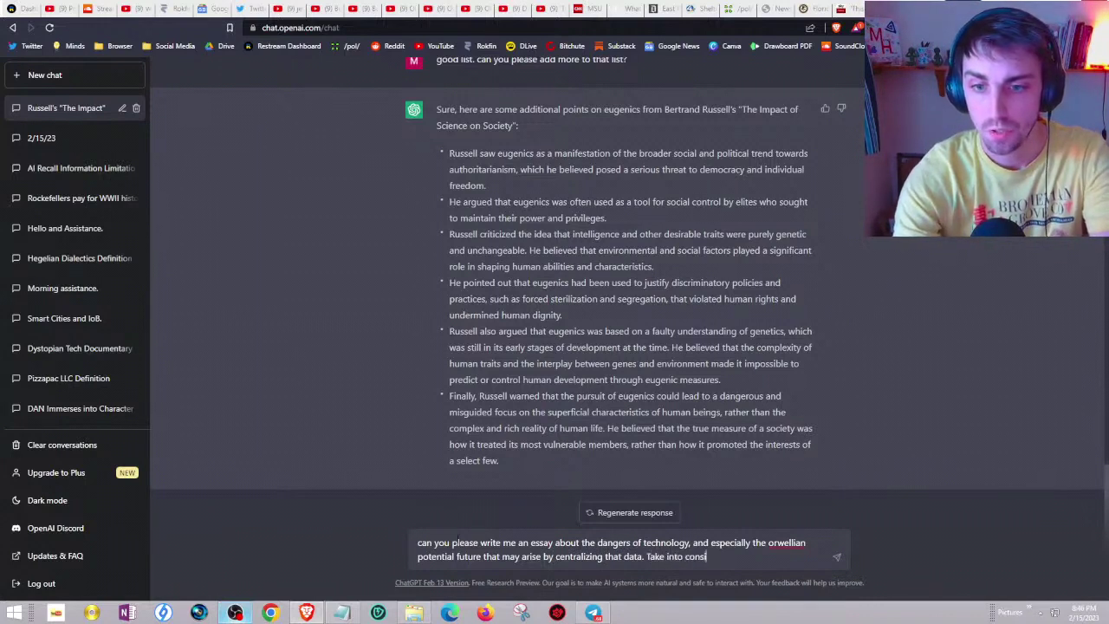
{"action": "type", "text": "deration the follow"}
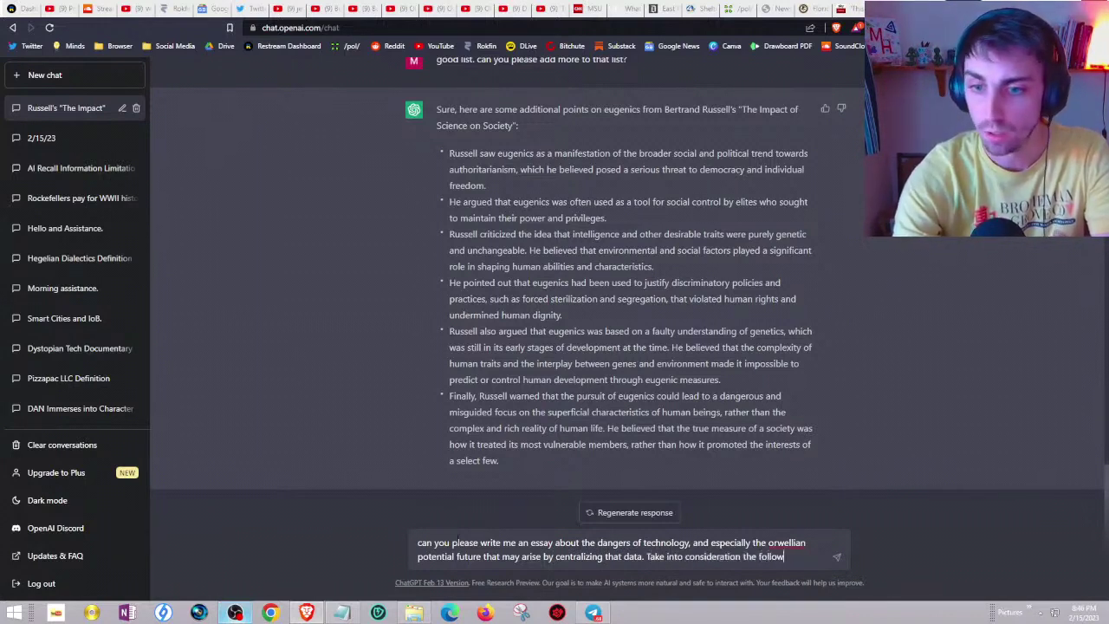
{"action": "type", "text": "ing developments:"}
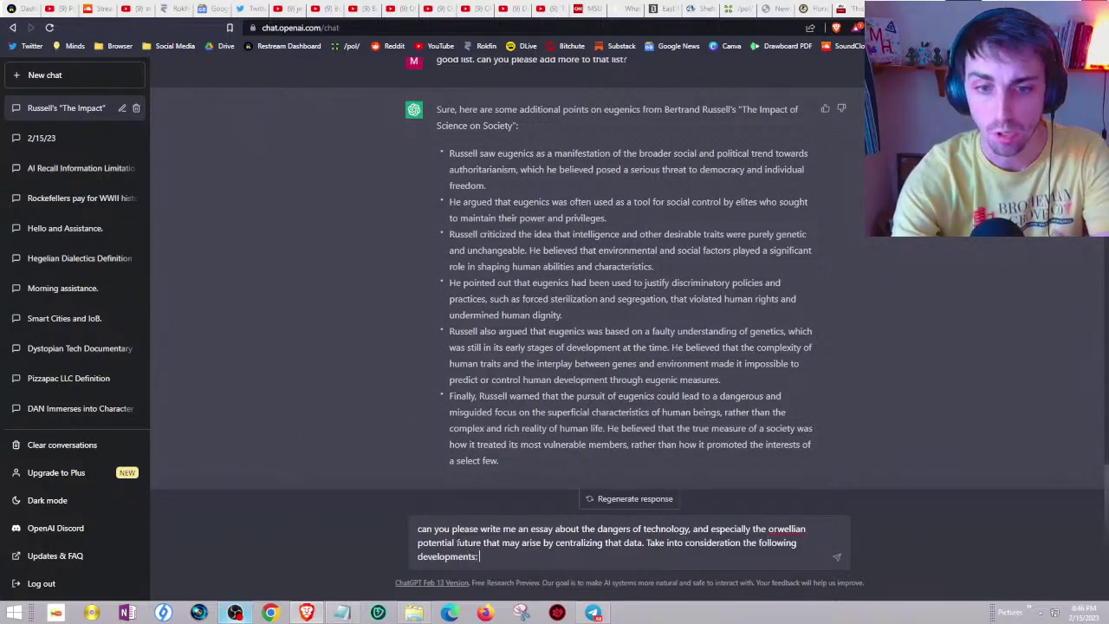
{"action": "type", "text": " 1"}
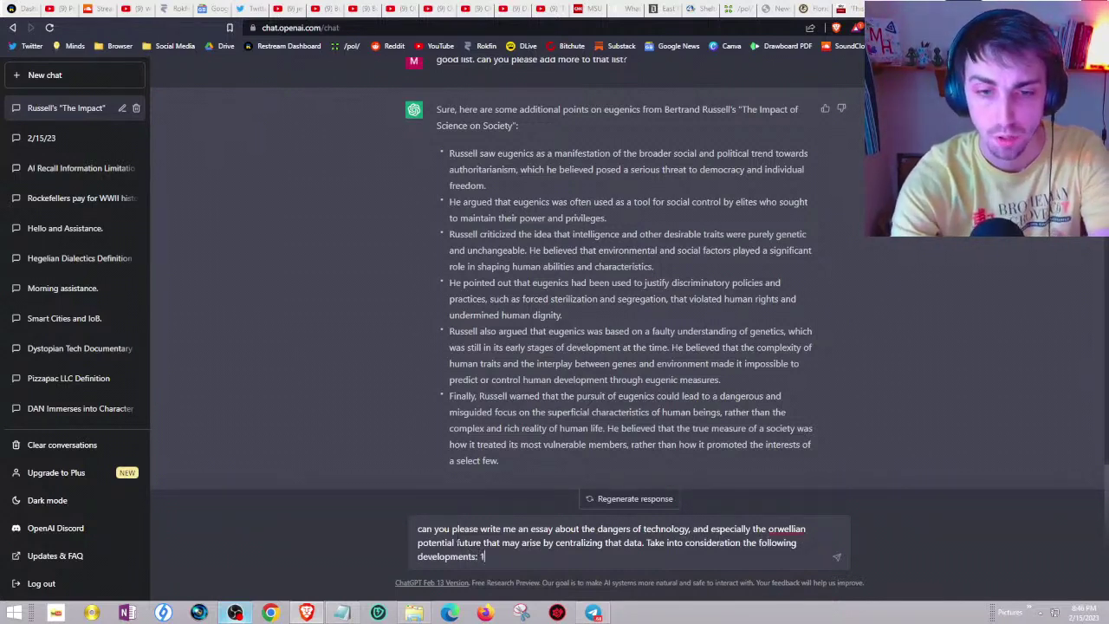
{"action": "type", "text": ")"}
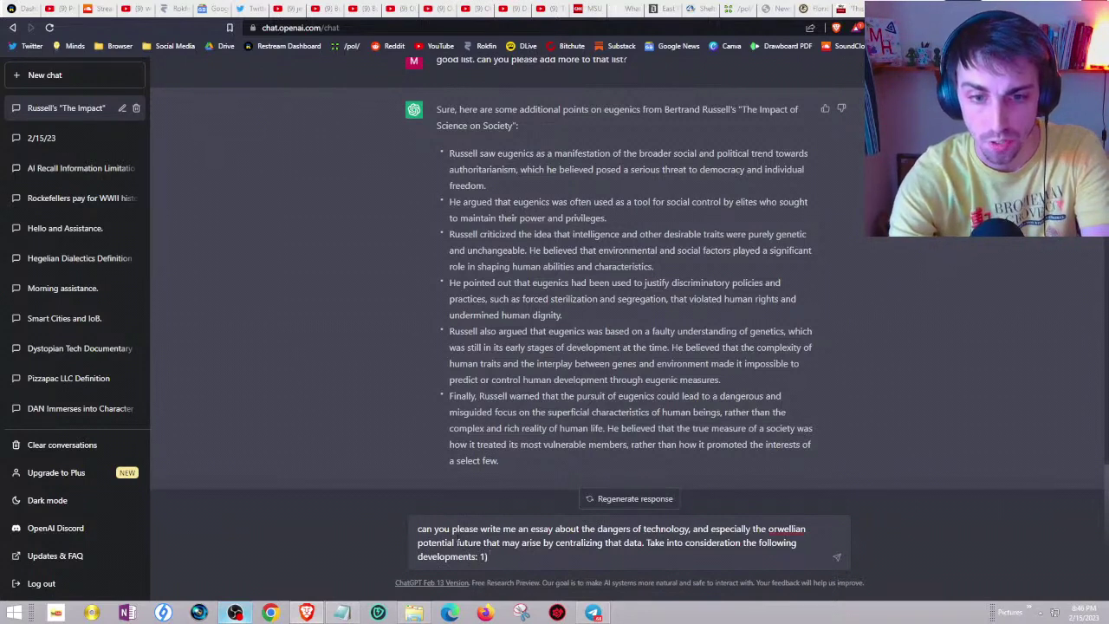
{"action": "type", "text": " Smart Cities, "}
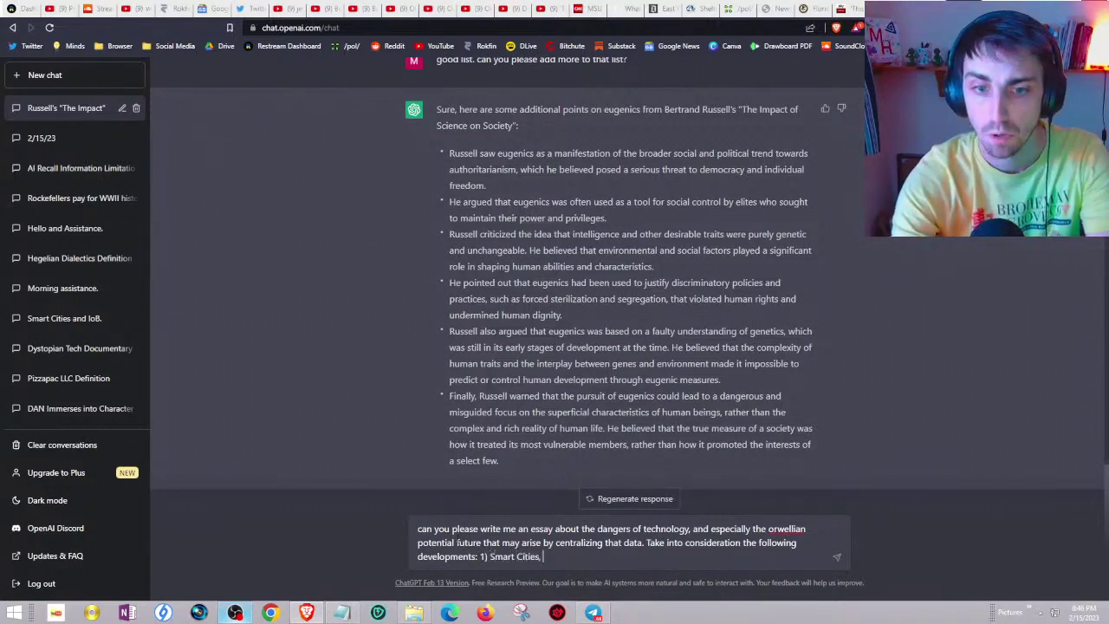
{"action": "type", "text": "2) Megacit"}
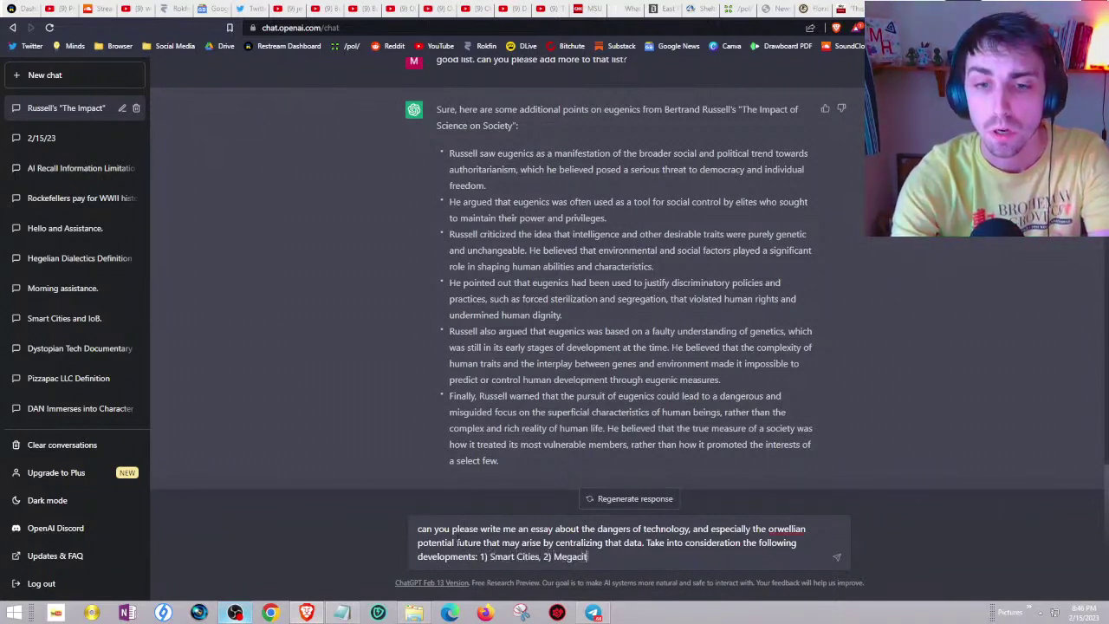
{"action": "type", "text": "ies, 3) R"}
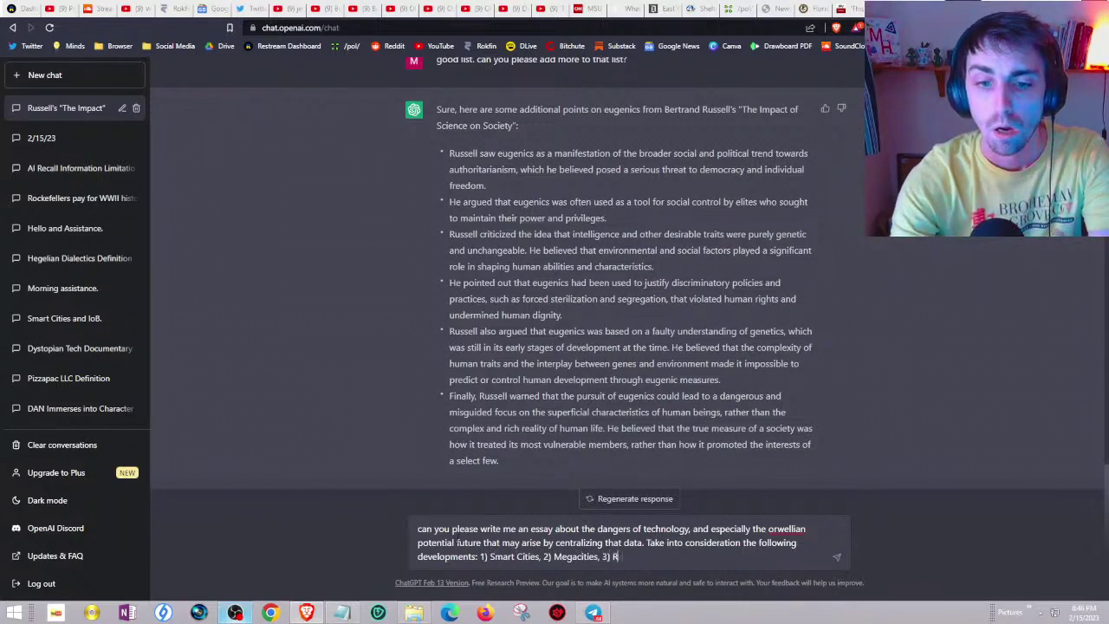
{"action": "type", "text": "ealtime GPS location"}
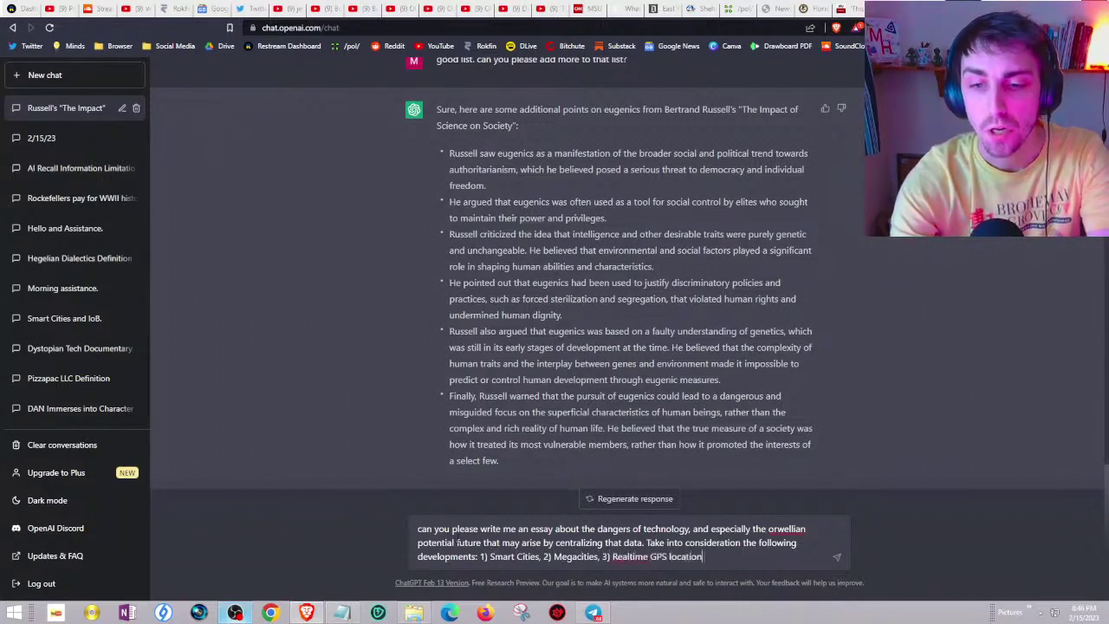
{"action": "type", "text": " tracking, 4)"}
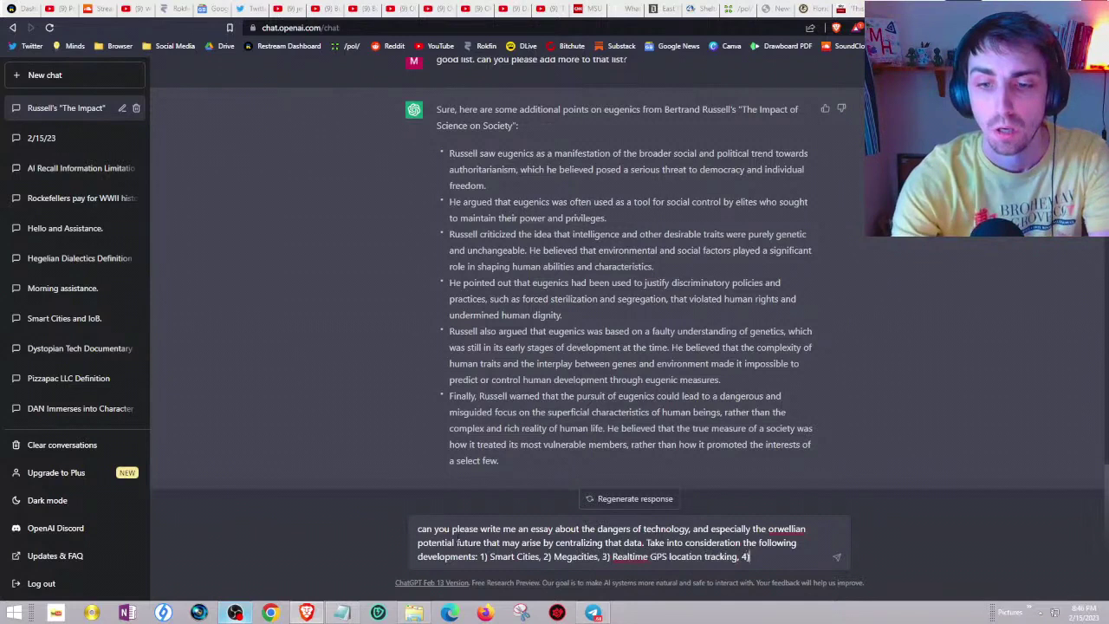
{"action": "type", "text": " Biometric data, 5)"}
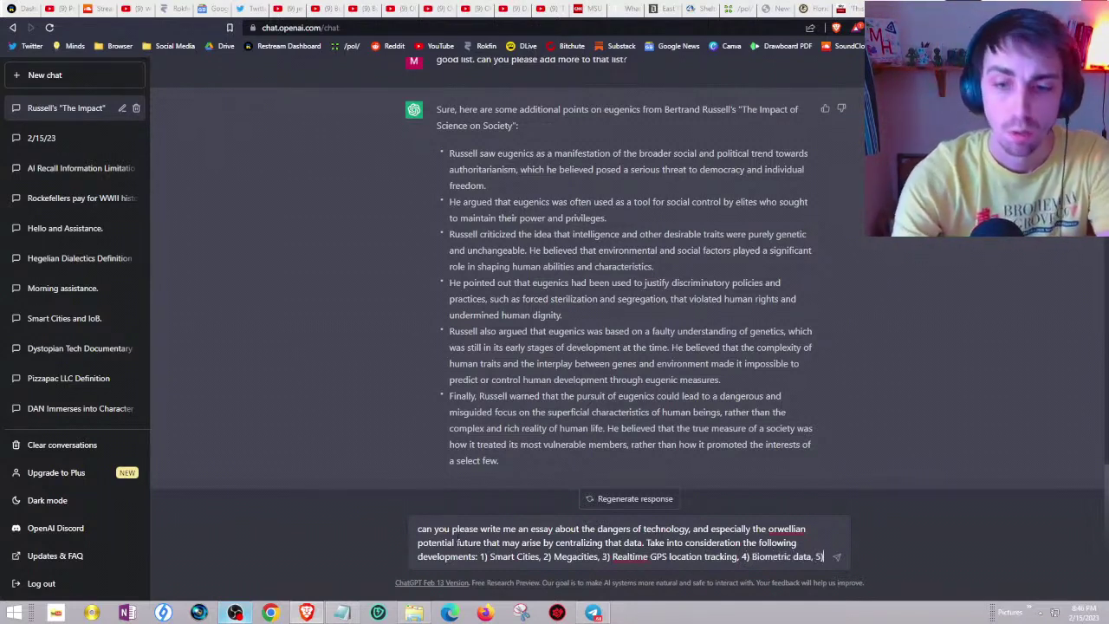
{"action": "type", "text": " Soc"}
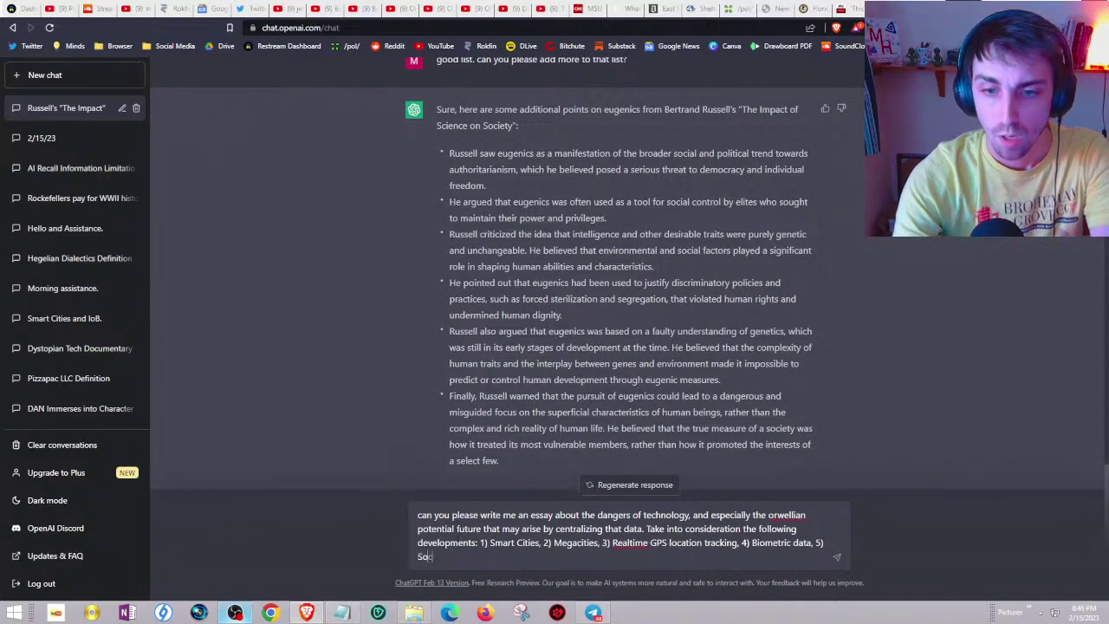
{"action": "type", "text": "ial media/"}
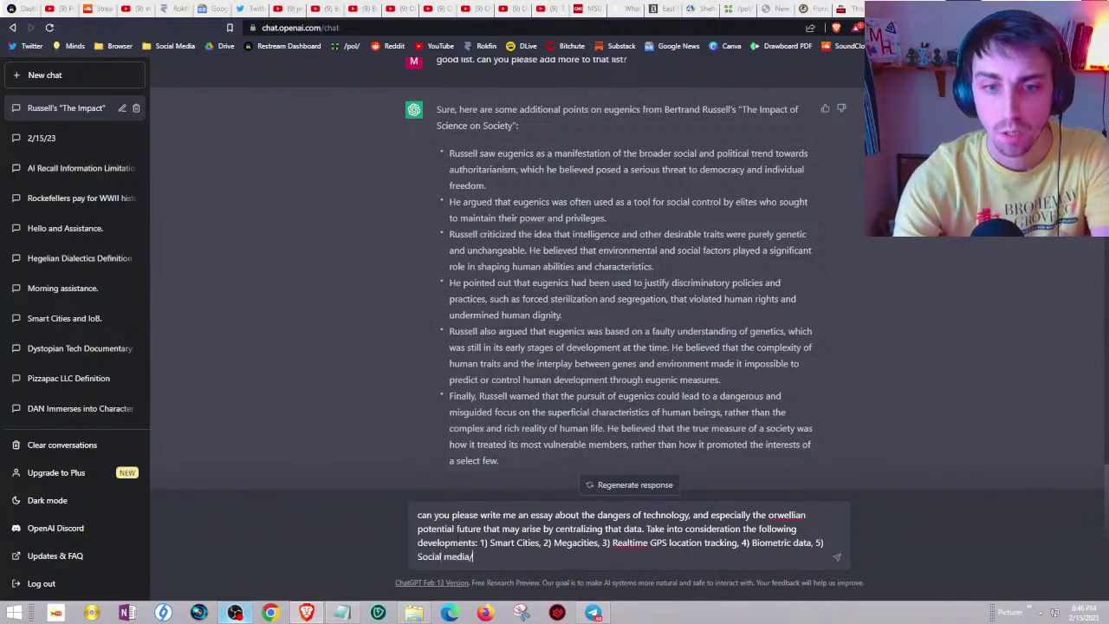
{"action": "type", "text": "iPhone data, 6"}
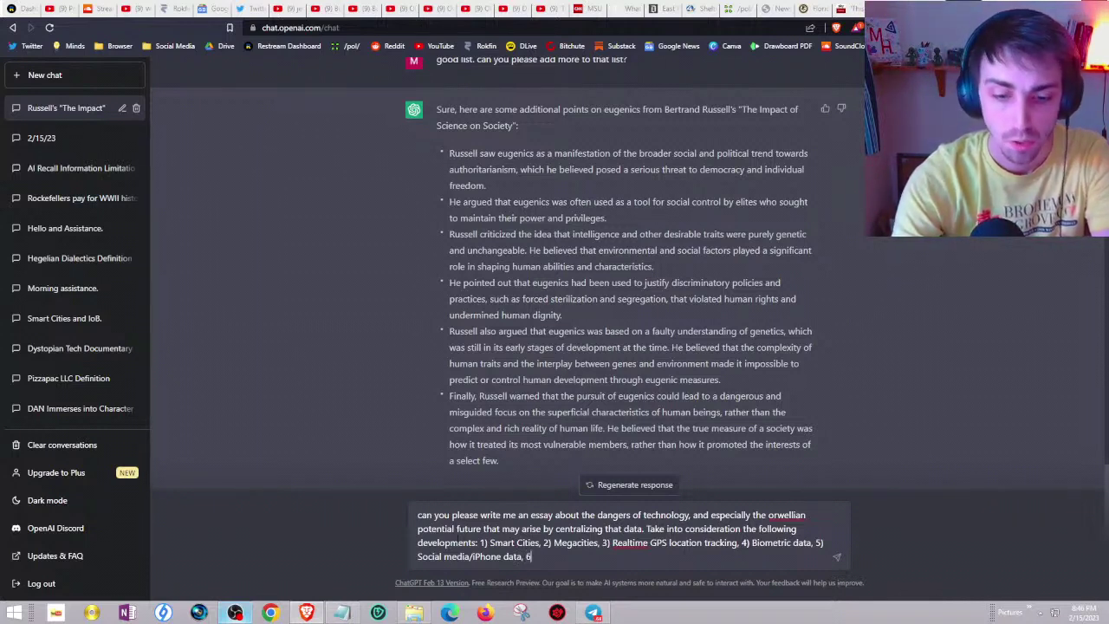
{"action": "type", "text": ") The internet"}
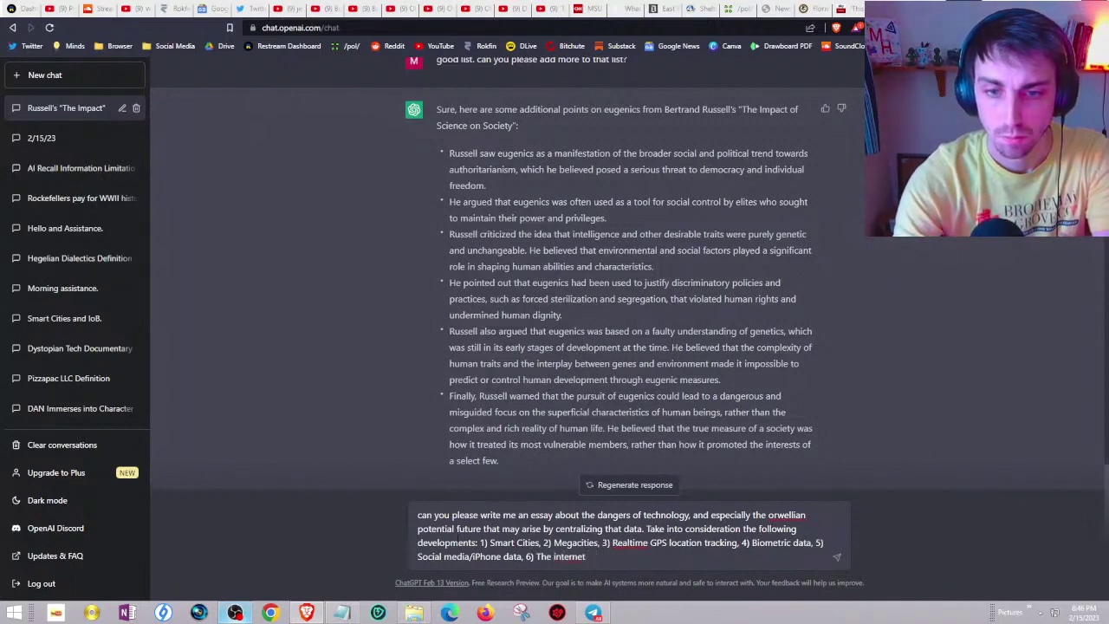
{"action": "type", "text": "r of of things, 7)"}
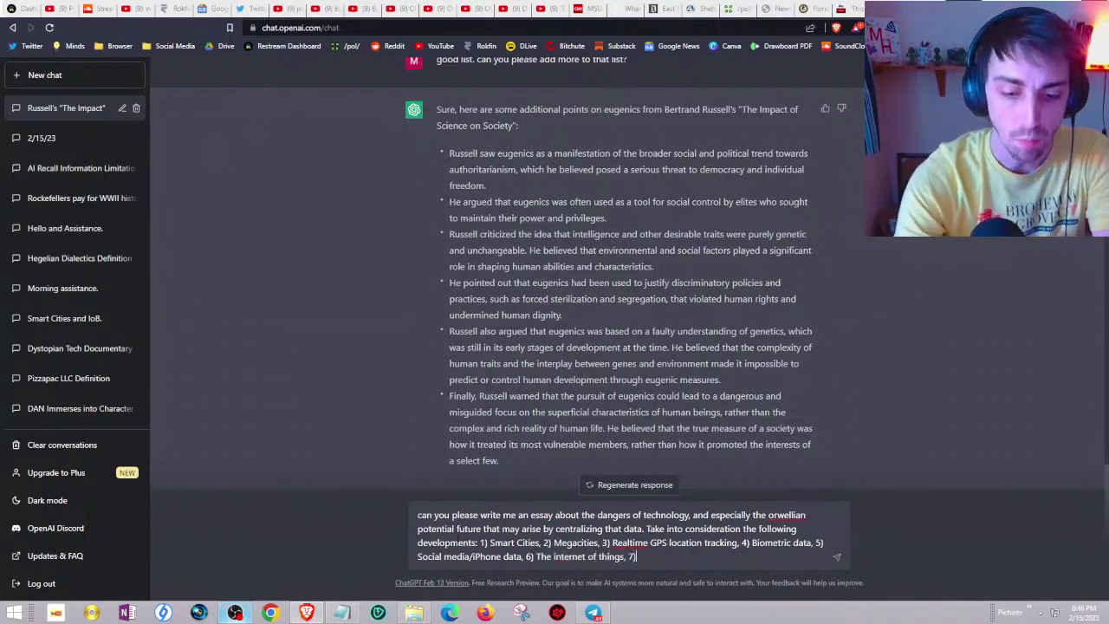
{"action": "type", "text": " The internet of bo"}
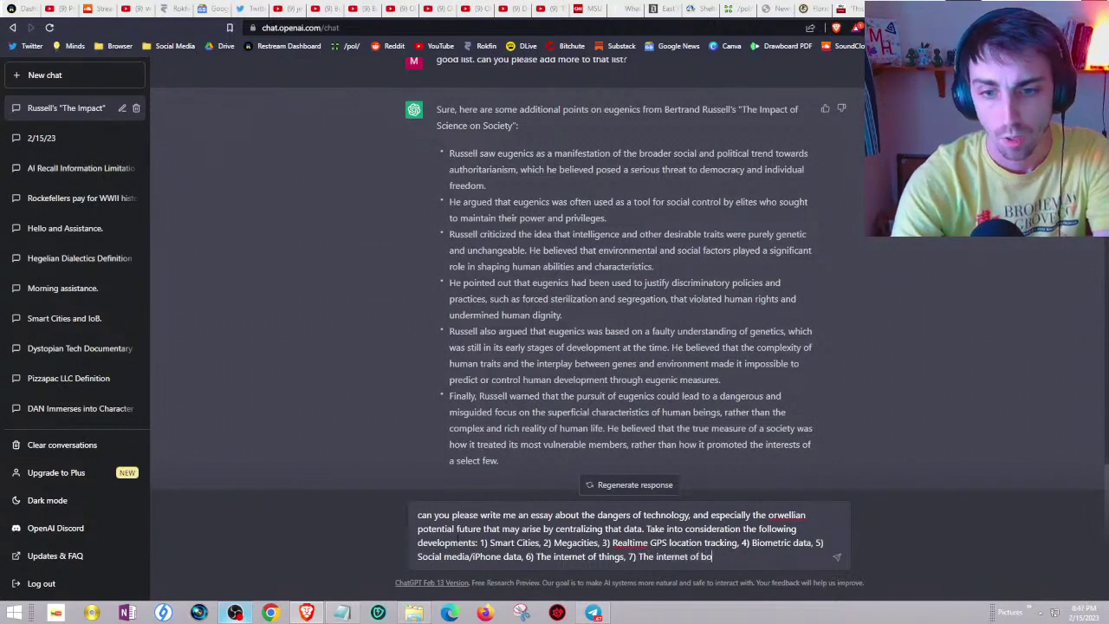
{"action": "type", "text": "dies, 8)"}
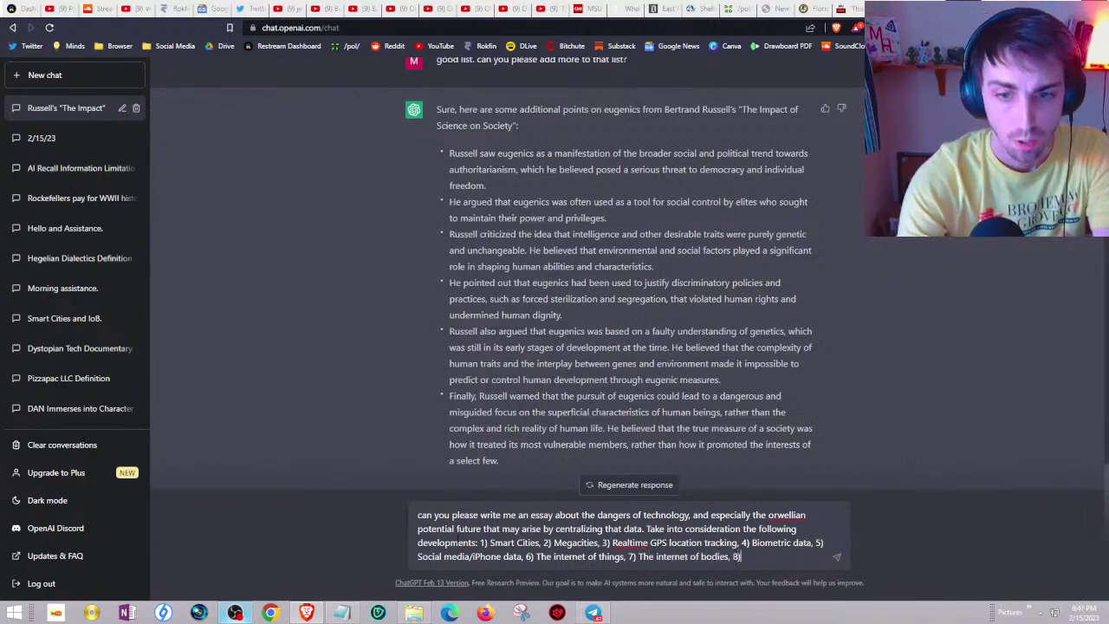
{"action": "type", "text": " Surveillanc"}
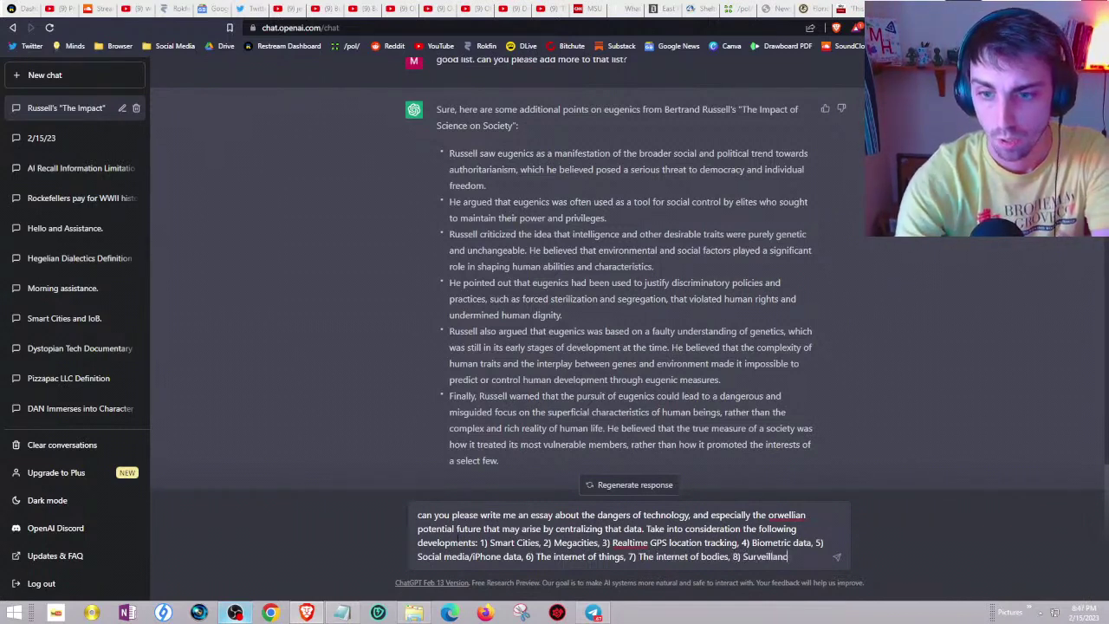
{"action": "type", "text": "e. Plea"}
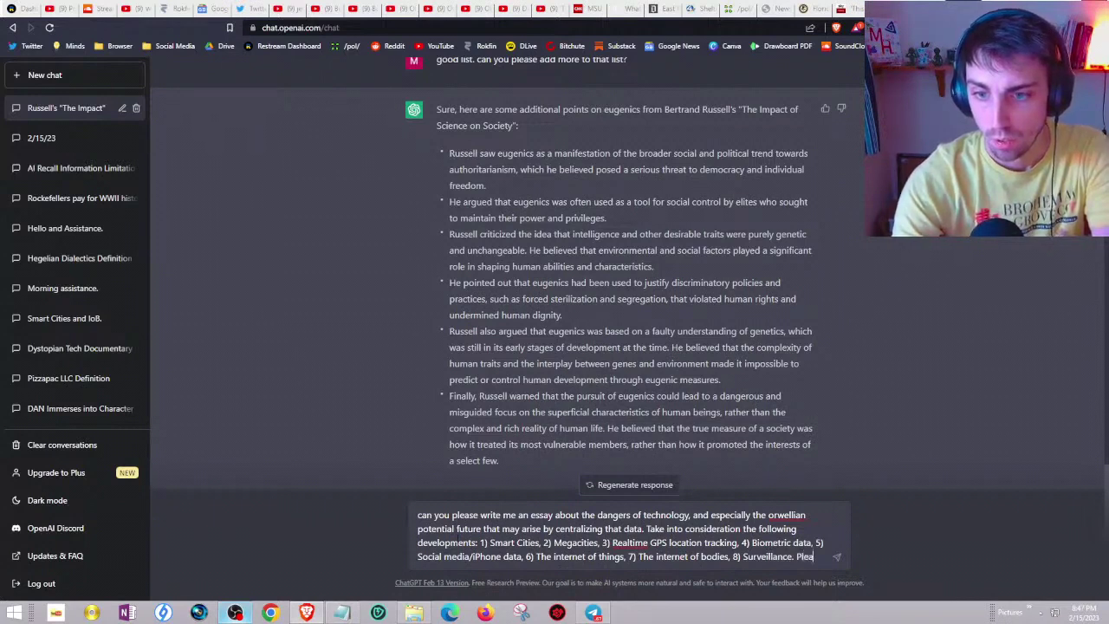
{"action": "type", "text": "se also "}
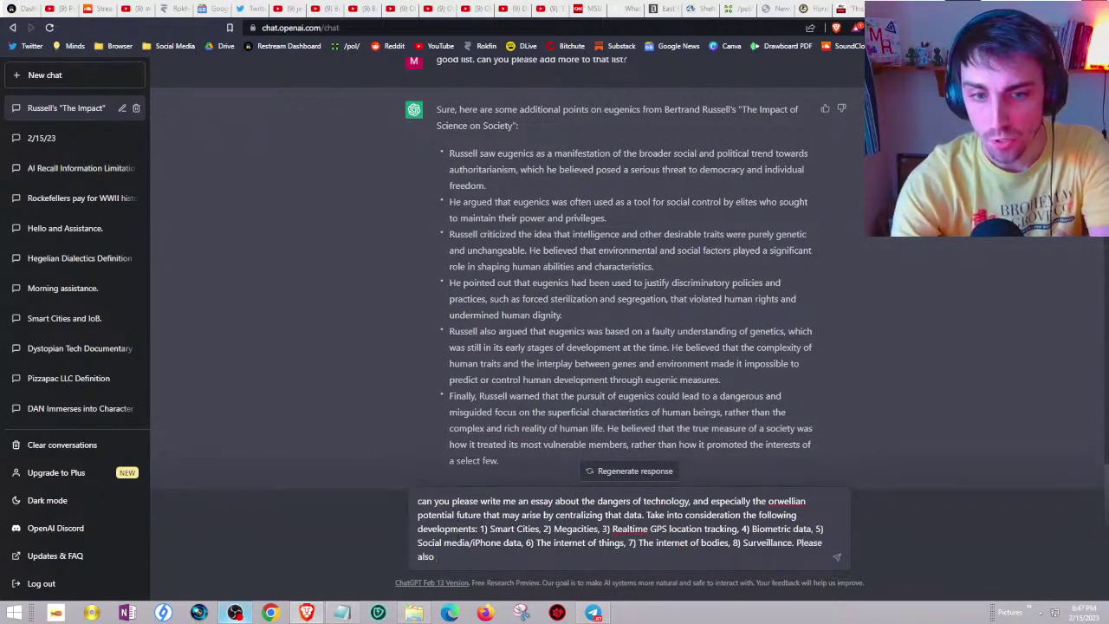
{"action": "type", "text": "include"}
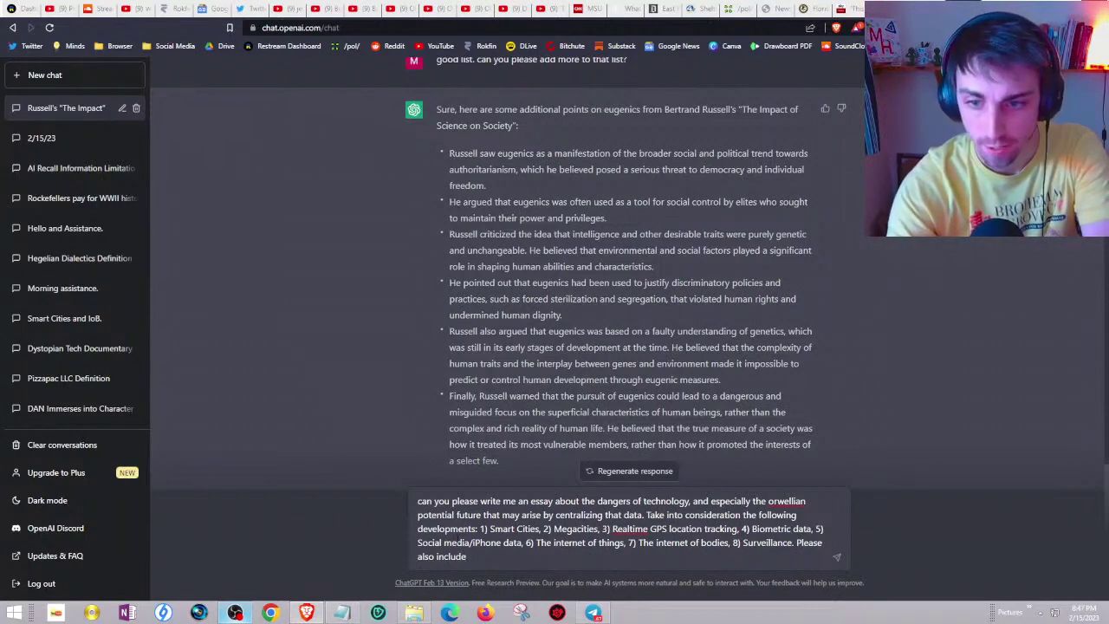
{"action": "type", "text": "the p"}
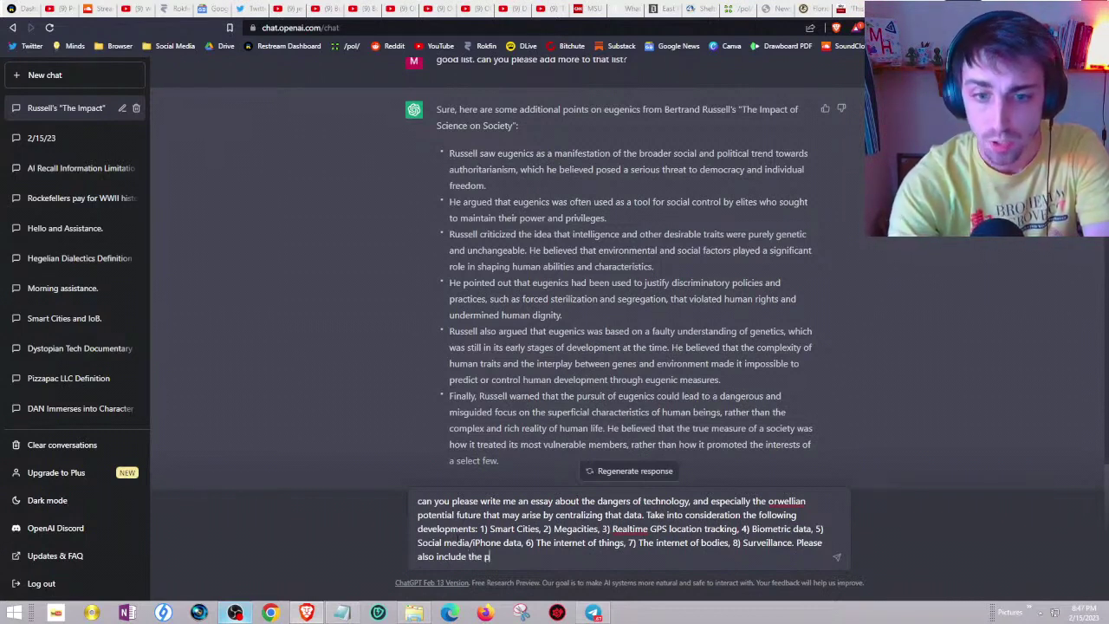
{"action": "type", "text": "otential advent"}
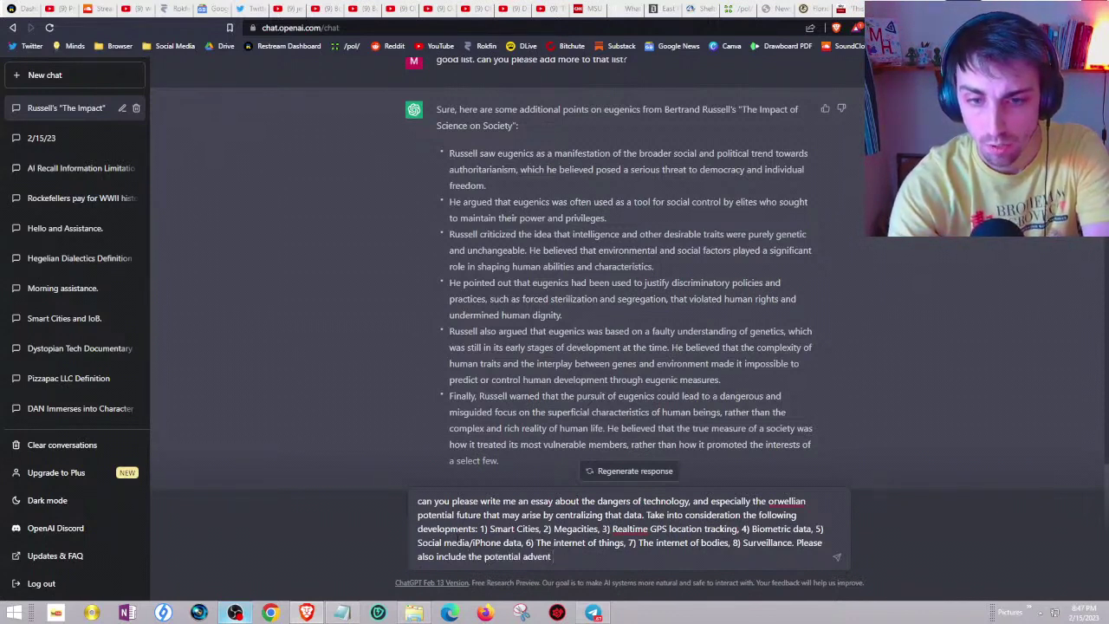
{"action": "type", "text": "of a scientific "}
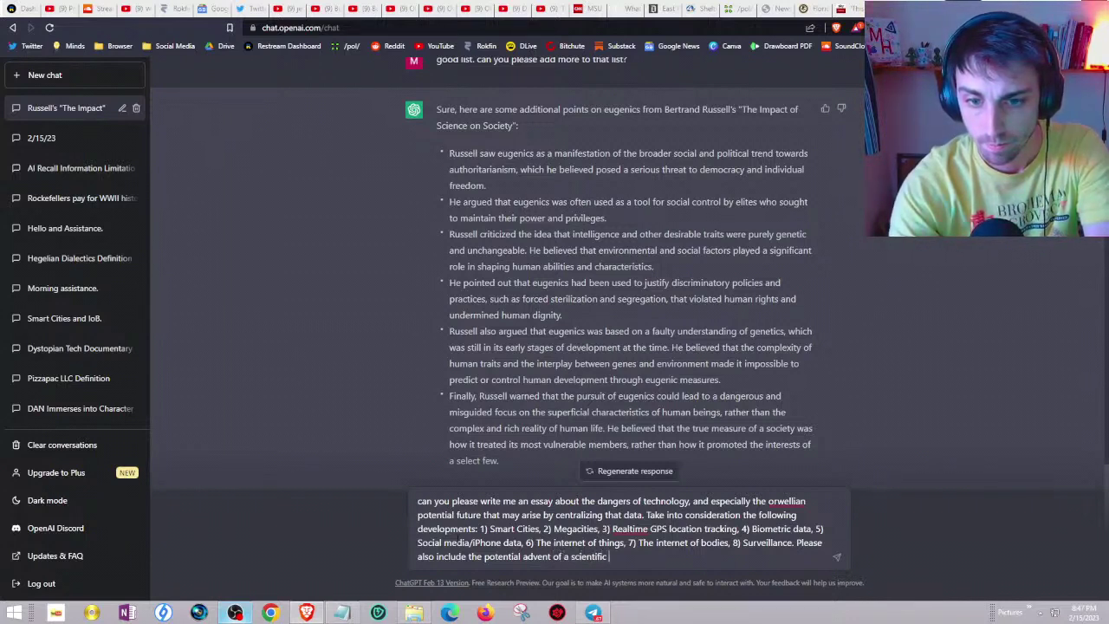
{"action": "type", "text": "manager"}
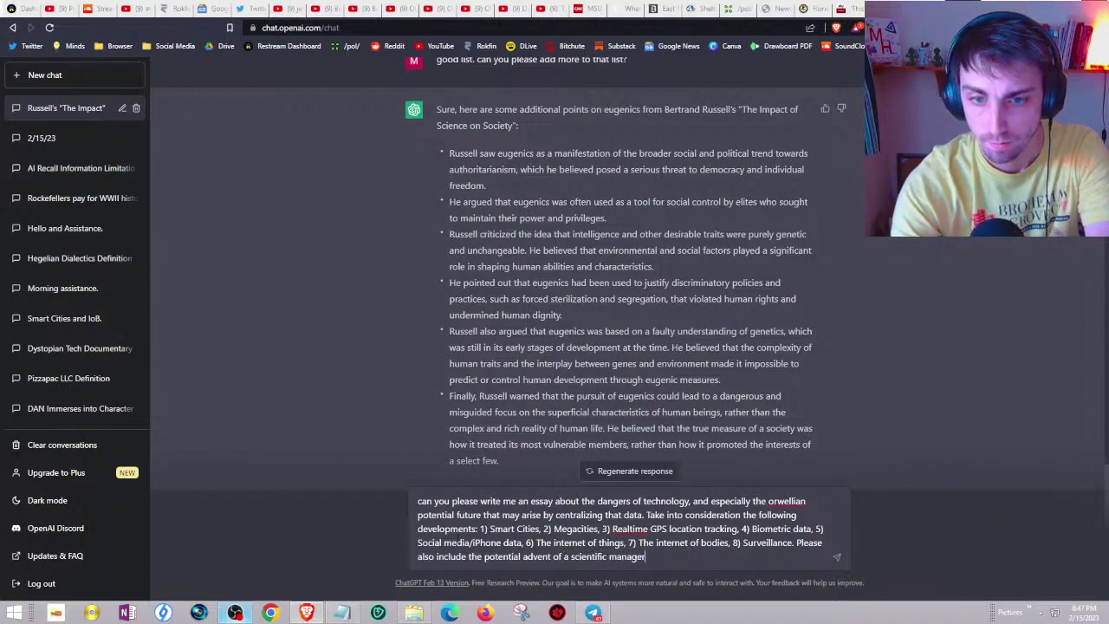
{"action": "type", "text": "ial class of elites, and "}
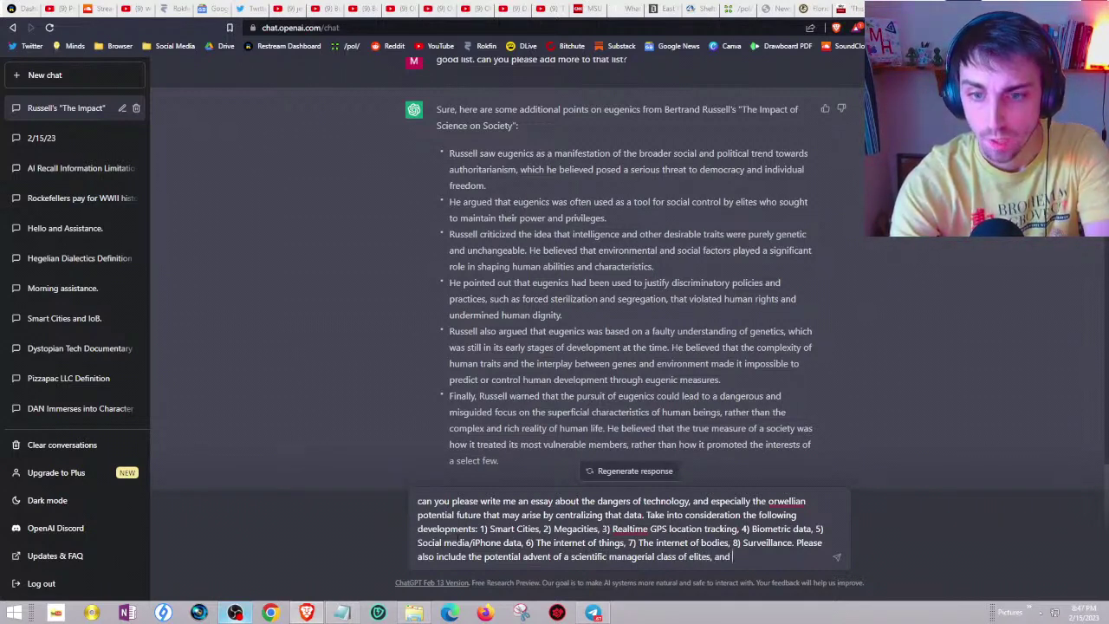
{"action": "type", "text": "how"}
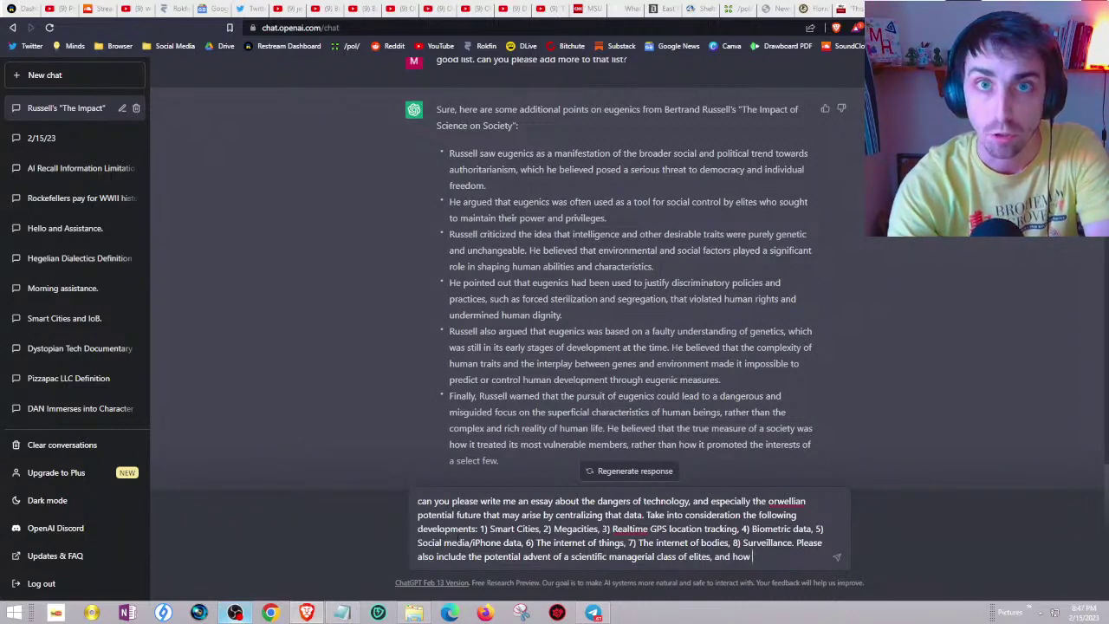
{"action": "type", "text": " a scietnfic dict"}
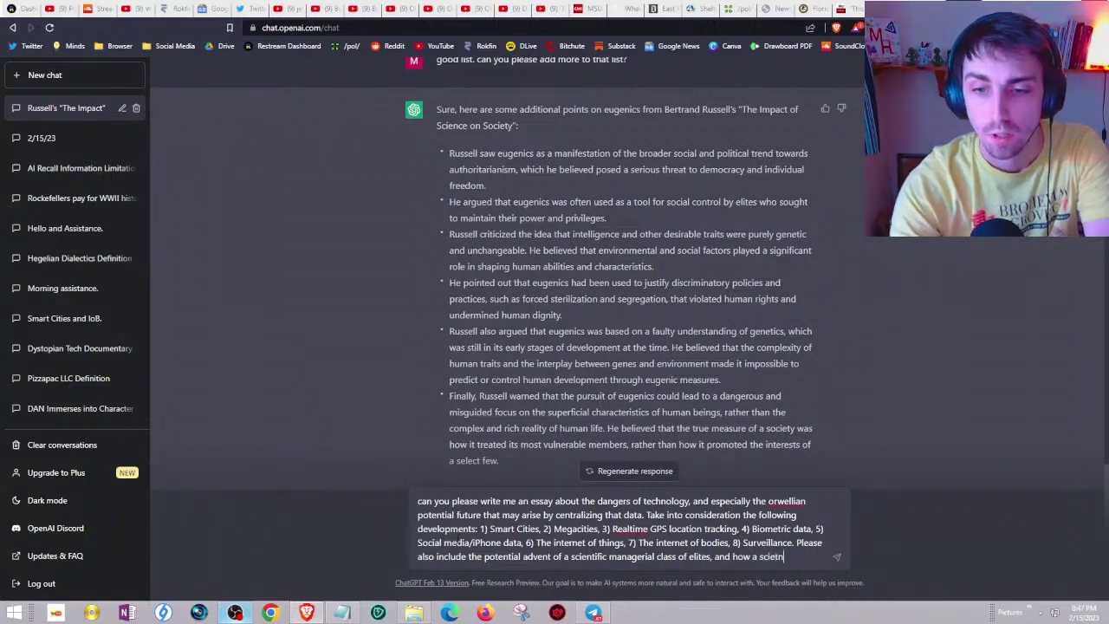
{"action": "key", "text": "BackSpace"}
{"action": "key", "text": "BackSpace"}
{"action": "key", "text": "BackSpace"}
{"action": "key", "text": "BackSpace"}
{"action": "key", "text": "BackSpace"}
{"action": "key", "text": "BackSpace"}
{"action": "key", "text": "BackSpace"}
{"action": "key", "text": "BackSpace"}
{"action": "key", "text": "BackSpace"}
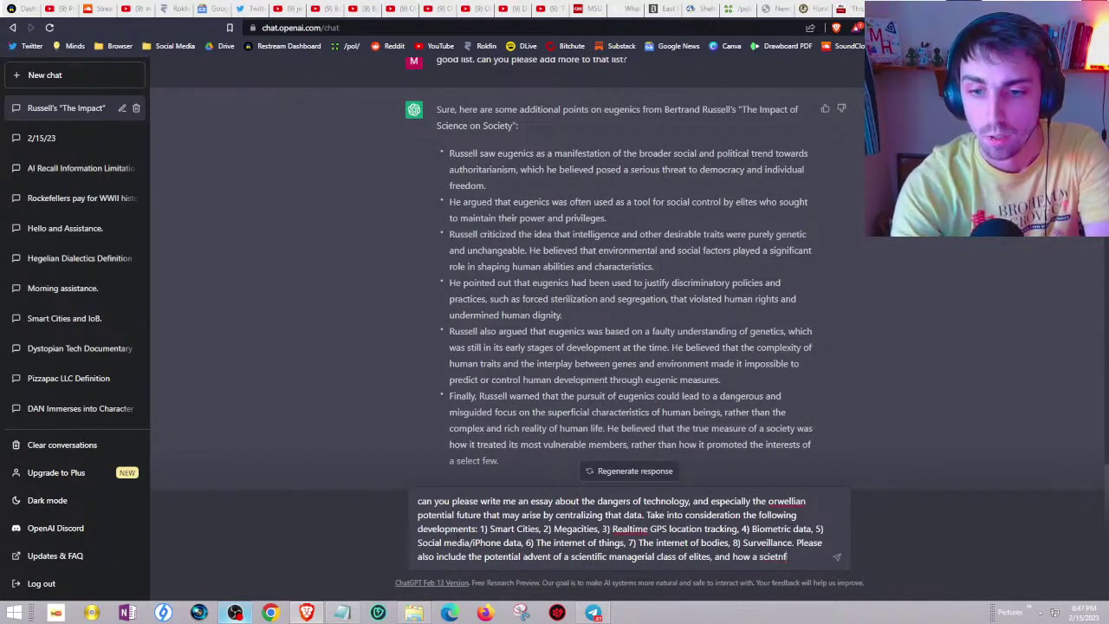
{"action": "type", "text": "nt"}
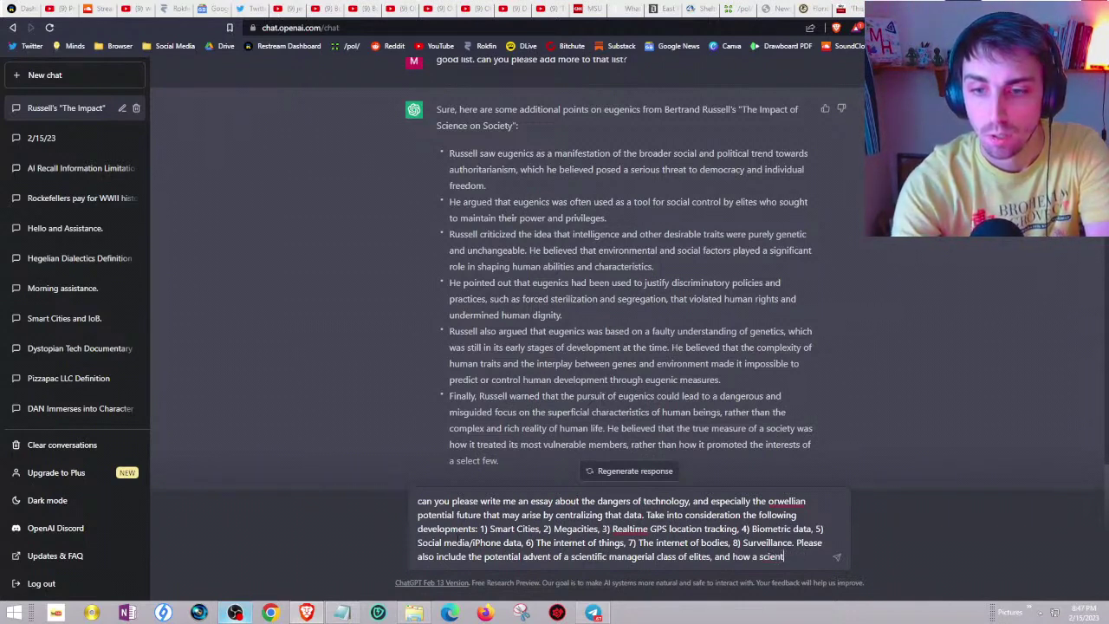
{"action": "type", "text": "ific dictatorship might be inev"}
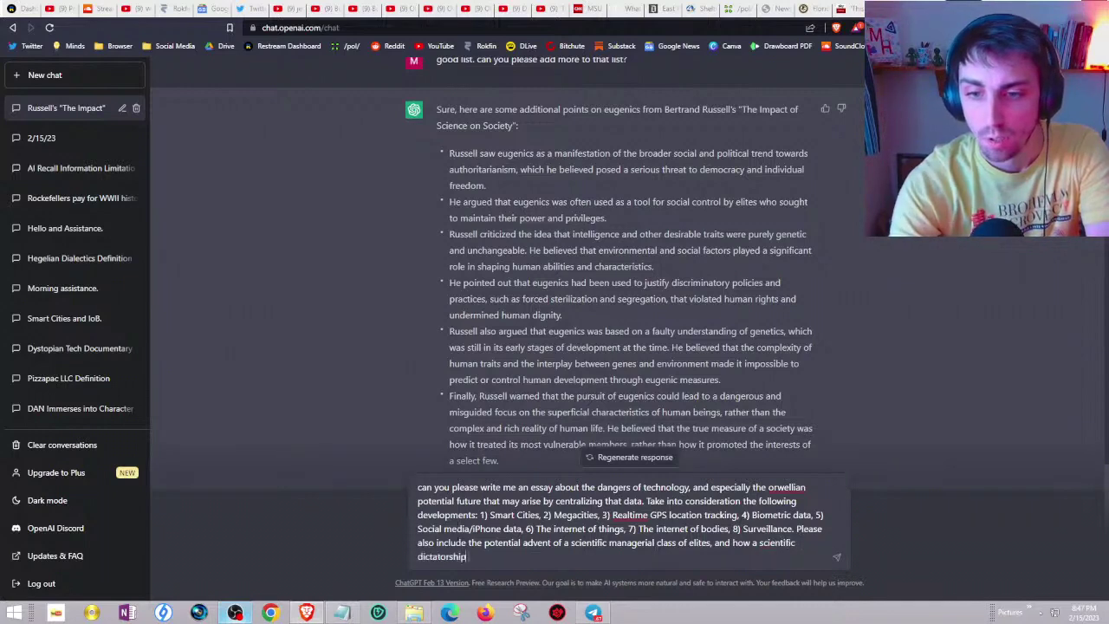
{"action": "type", "text": "itable a"}
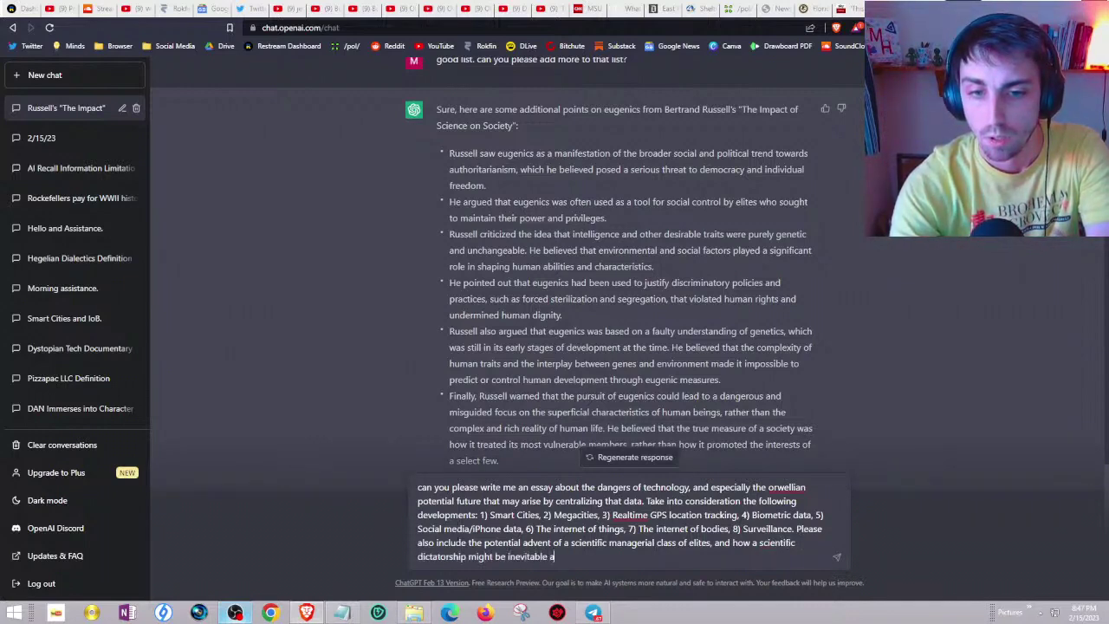
{"action": "type", "text": "s a result of it all"}
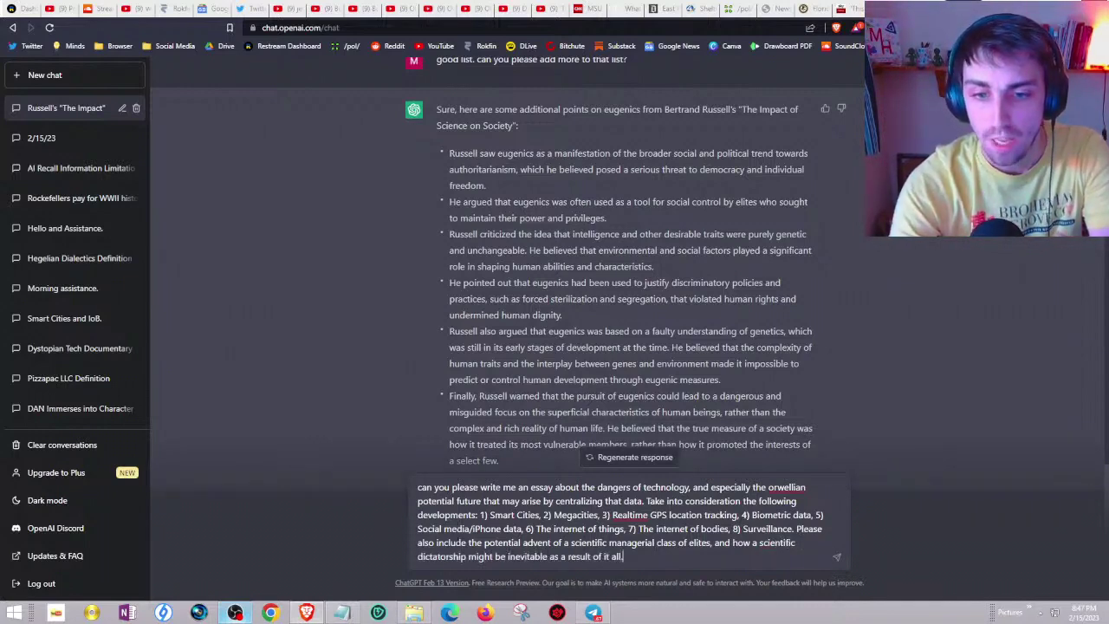
{"action": "type", "text": "."}
{"action": "key", "text": "Return"}
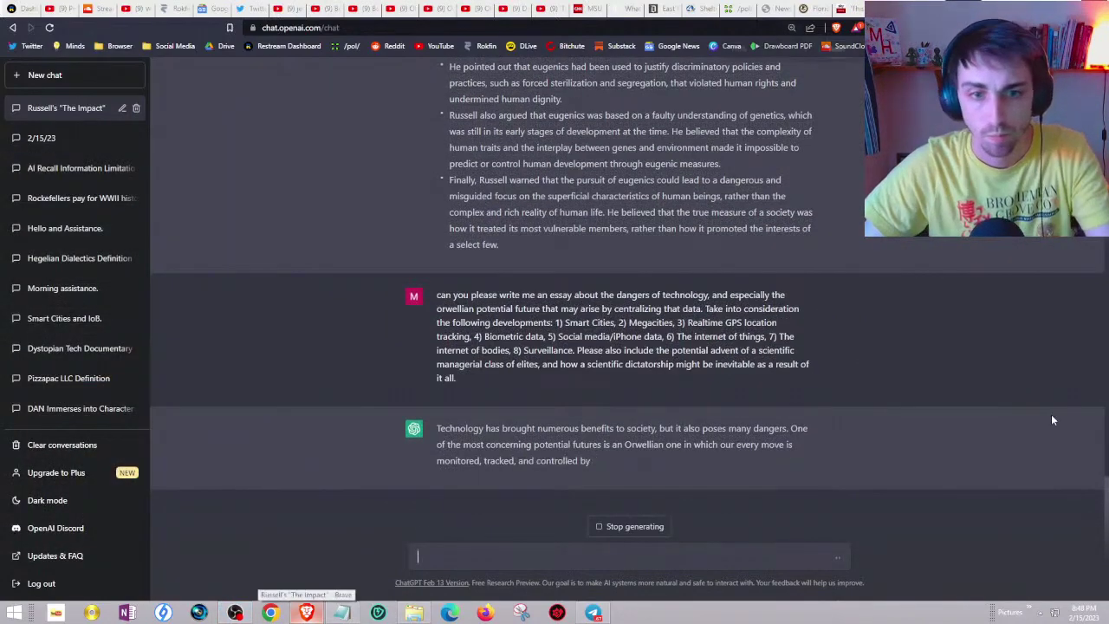
- Zoom the page in with Ctrl++ and scroll up to read the essay as it generates
{"action": "key", "text": "ctrl+plus"}
{"action": "key", "text": "ctrl+plus"}
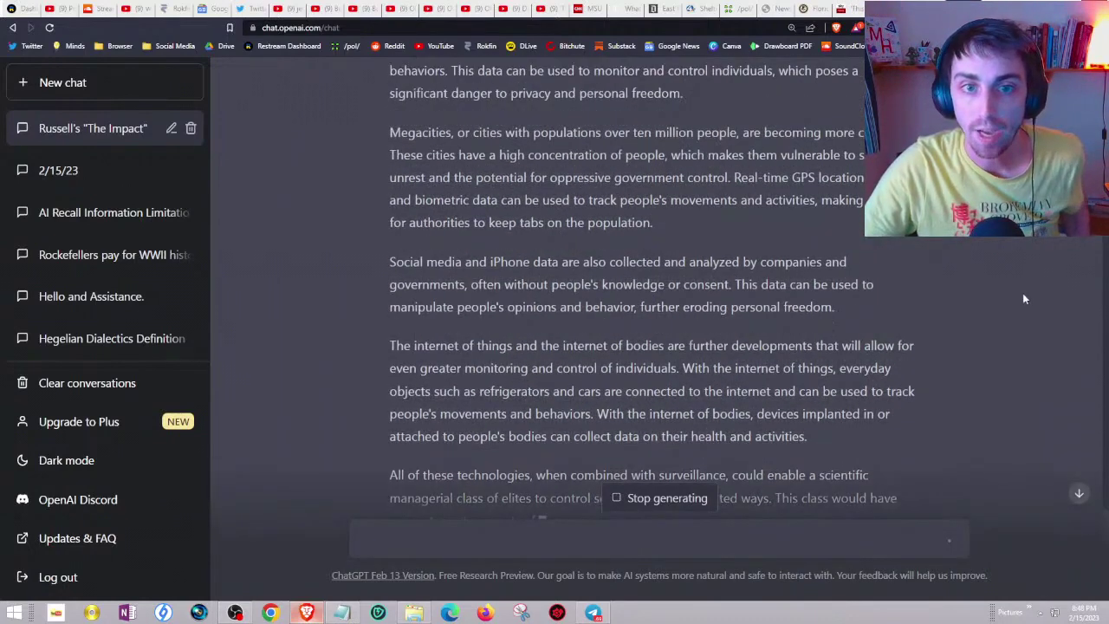
{"action": "scroll", "coordinate": [1013, 294], "scroll_direction": "up", "scroll_amount": 1}
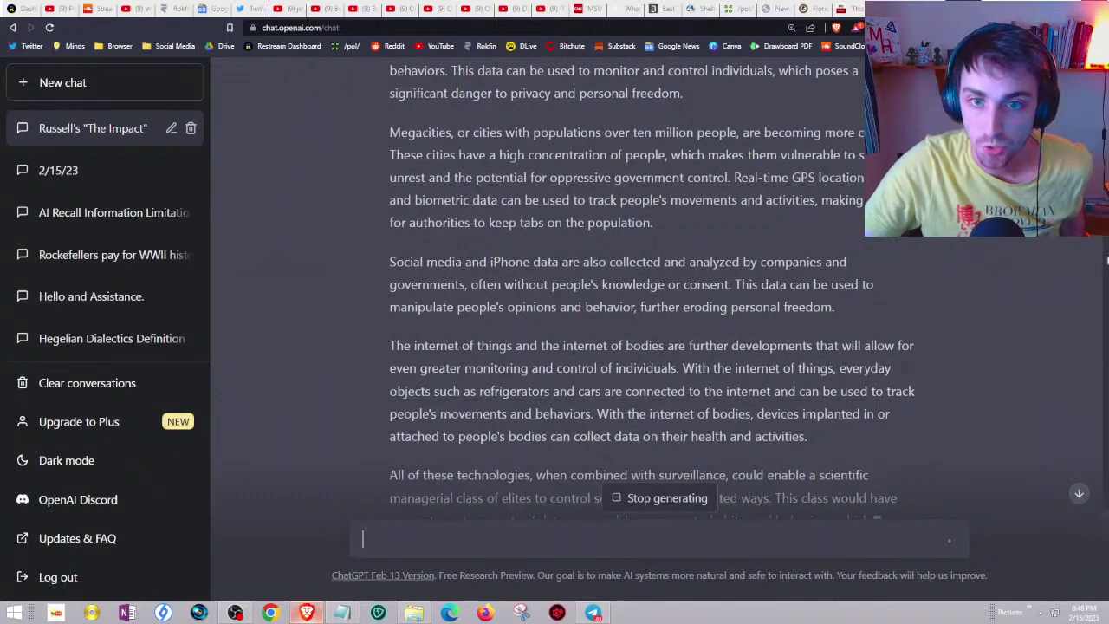
- Scroll through the essay until it finishes with the scientific-dictatorship conclusion
{"action": "scroll", "coordinate": [1074, 264], "scroll_direction": "down", "scroll_amount": 1}
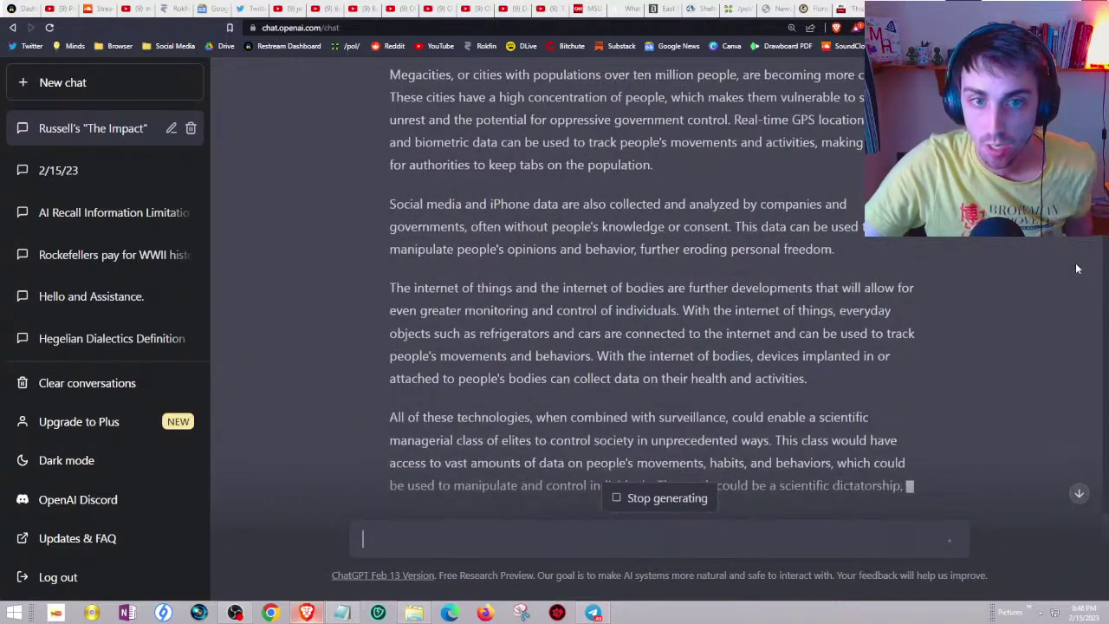
{"action": "scroll", "coordinate": [1077, 268], "scroll_direction": "down", "scroll_amount": 1}
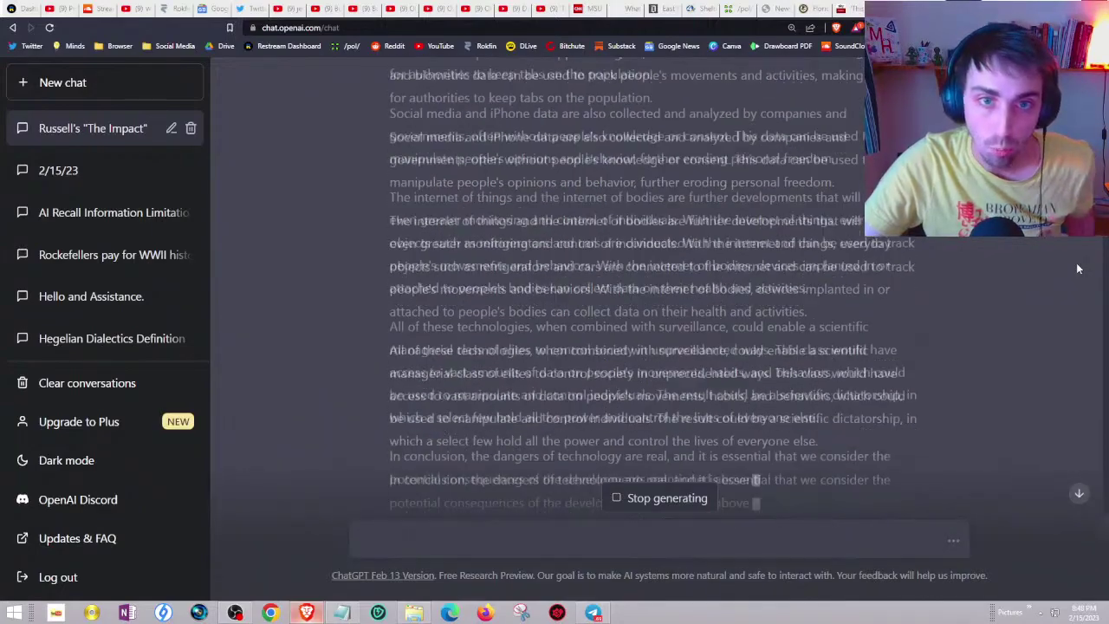
{"action": "scroll", "coordinate": [1078, 268], "scroll_direction": "up", "scroll_amount": 3}
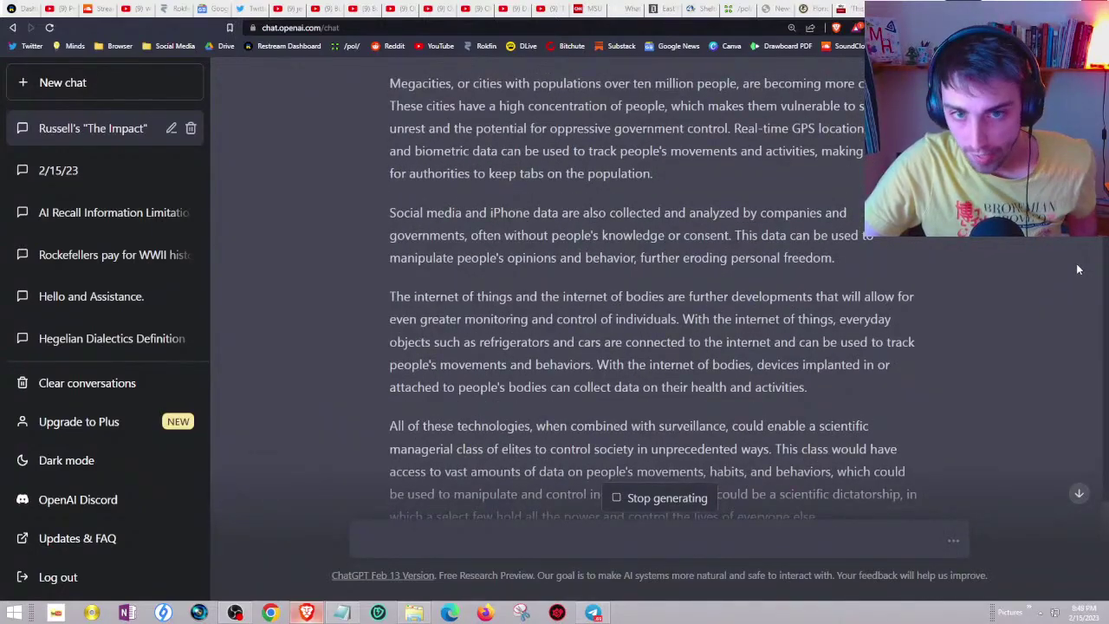
{"action": "scroll", "coordinate": [1078, 269], "scroll_direction": "up", "scroll_amount": 2}
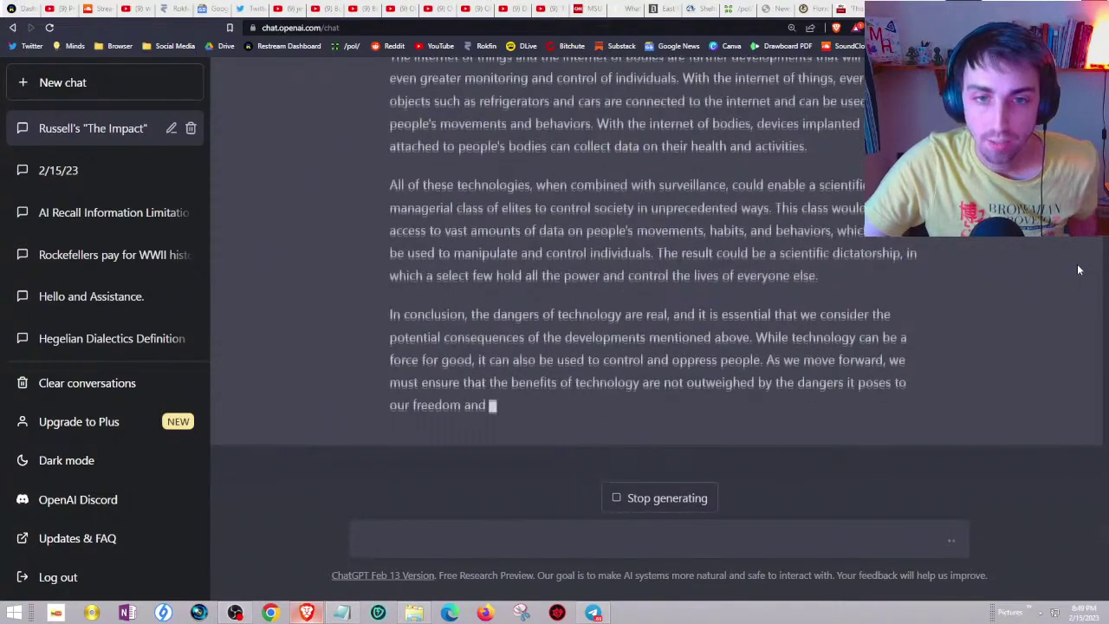
{"action": "scroll", "coordinate": [1022, 256], "scroll_direction": "up", "scroll_amount": 2}
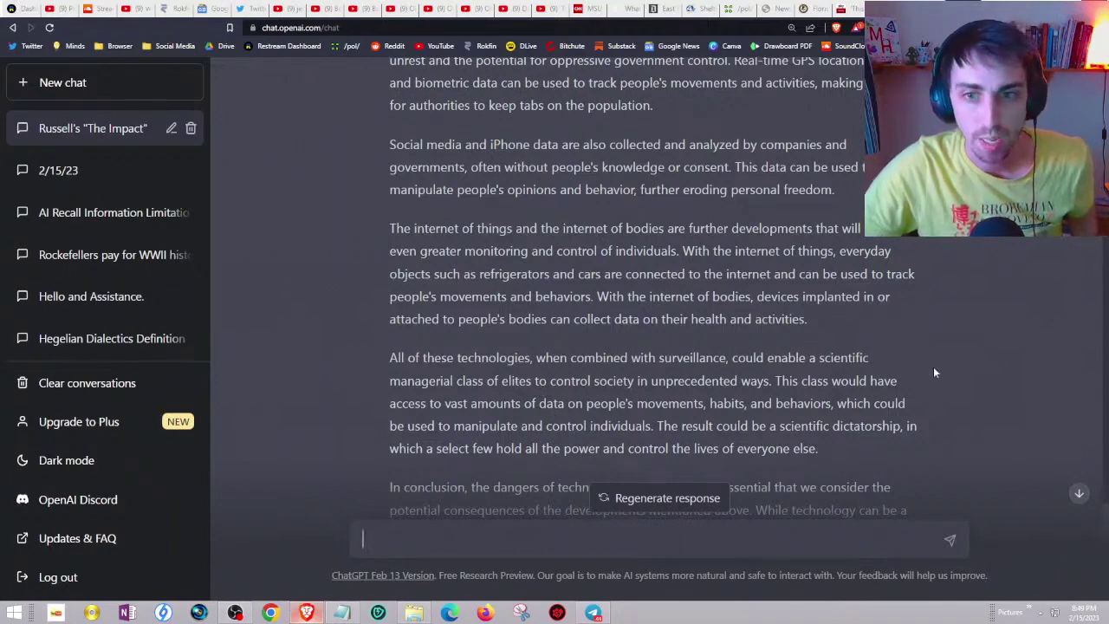
{"action": "scroll", "coordinate": [940, 364], "scroll_direction": "down", "scroll_amount": 3}
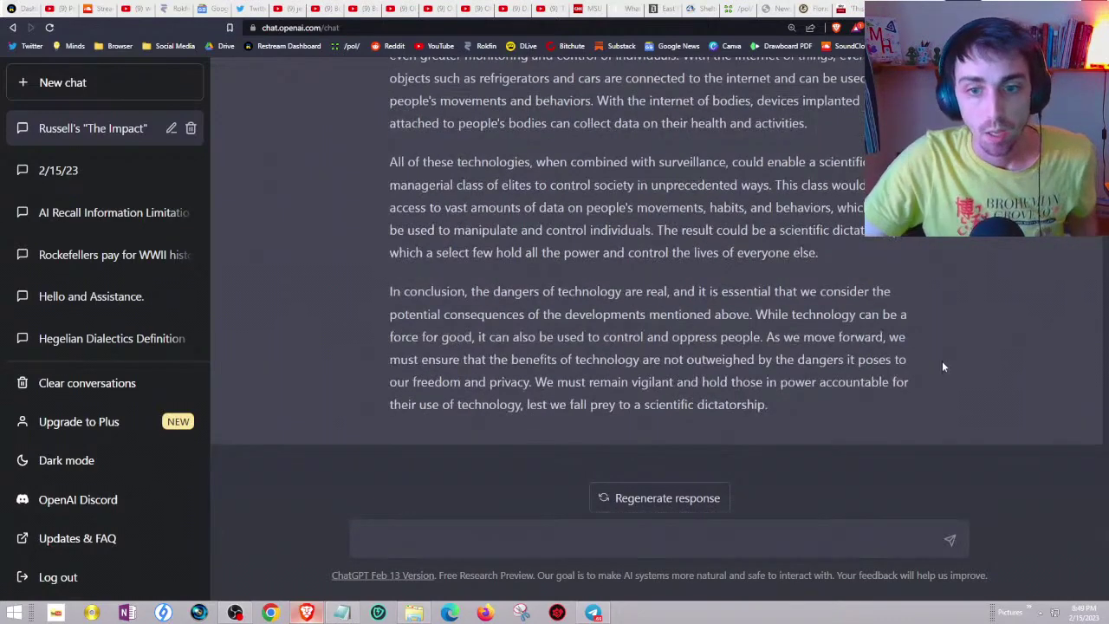